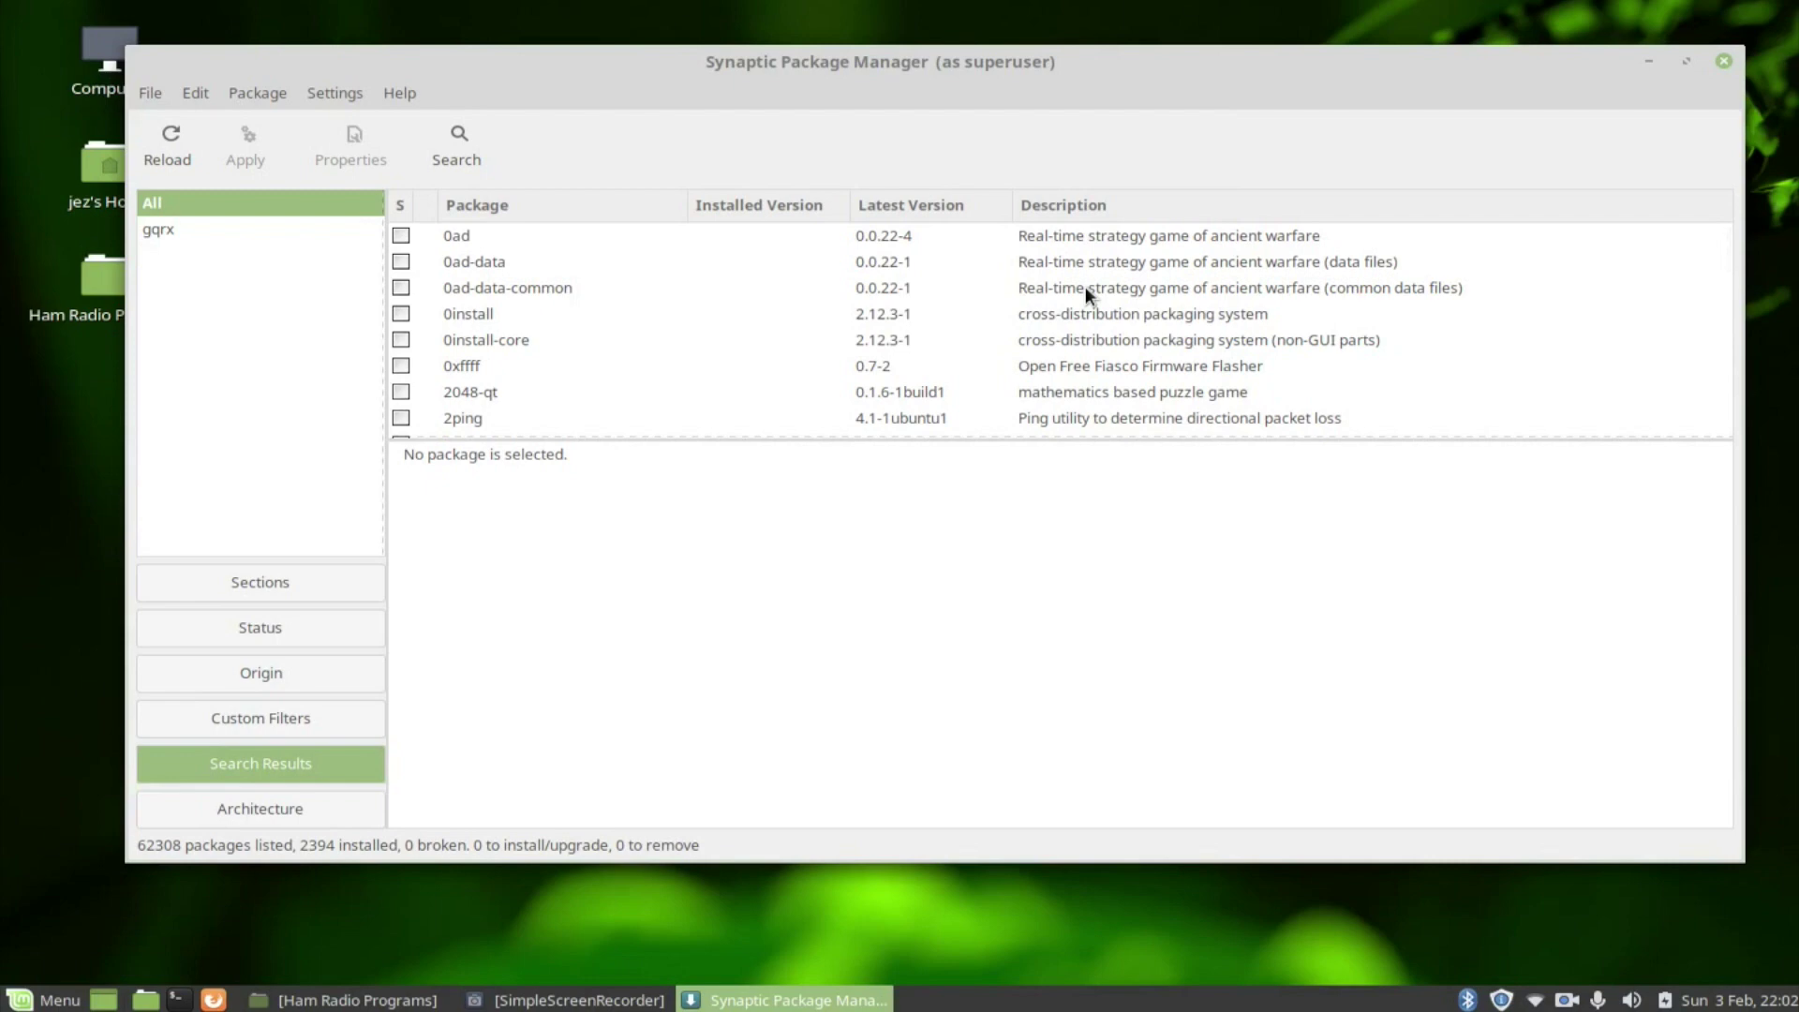
Search the Synaptic package manager for gqrx.
click(49, 1001)
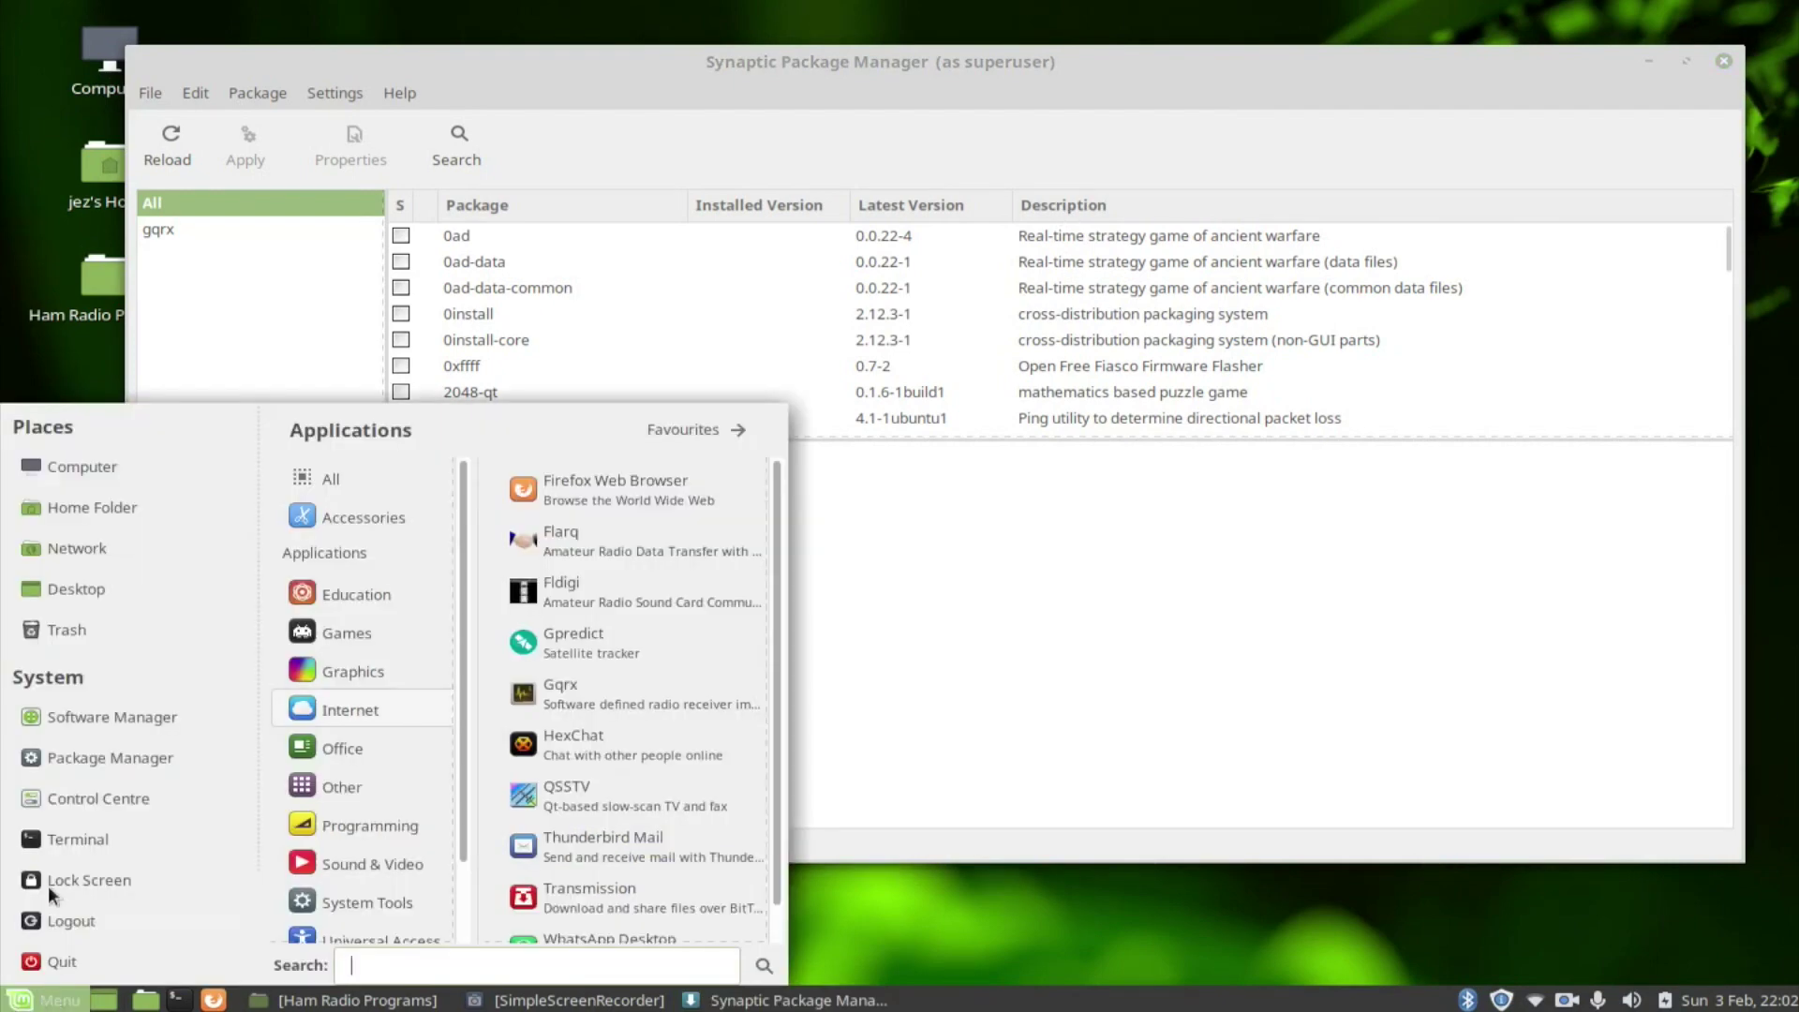
click(84, 755)
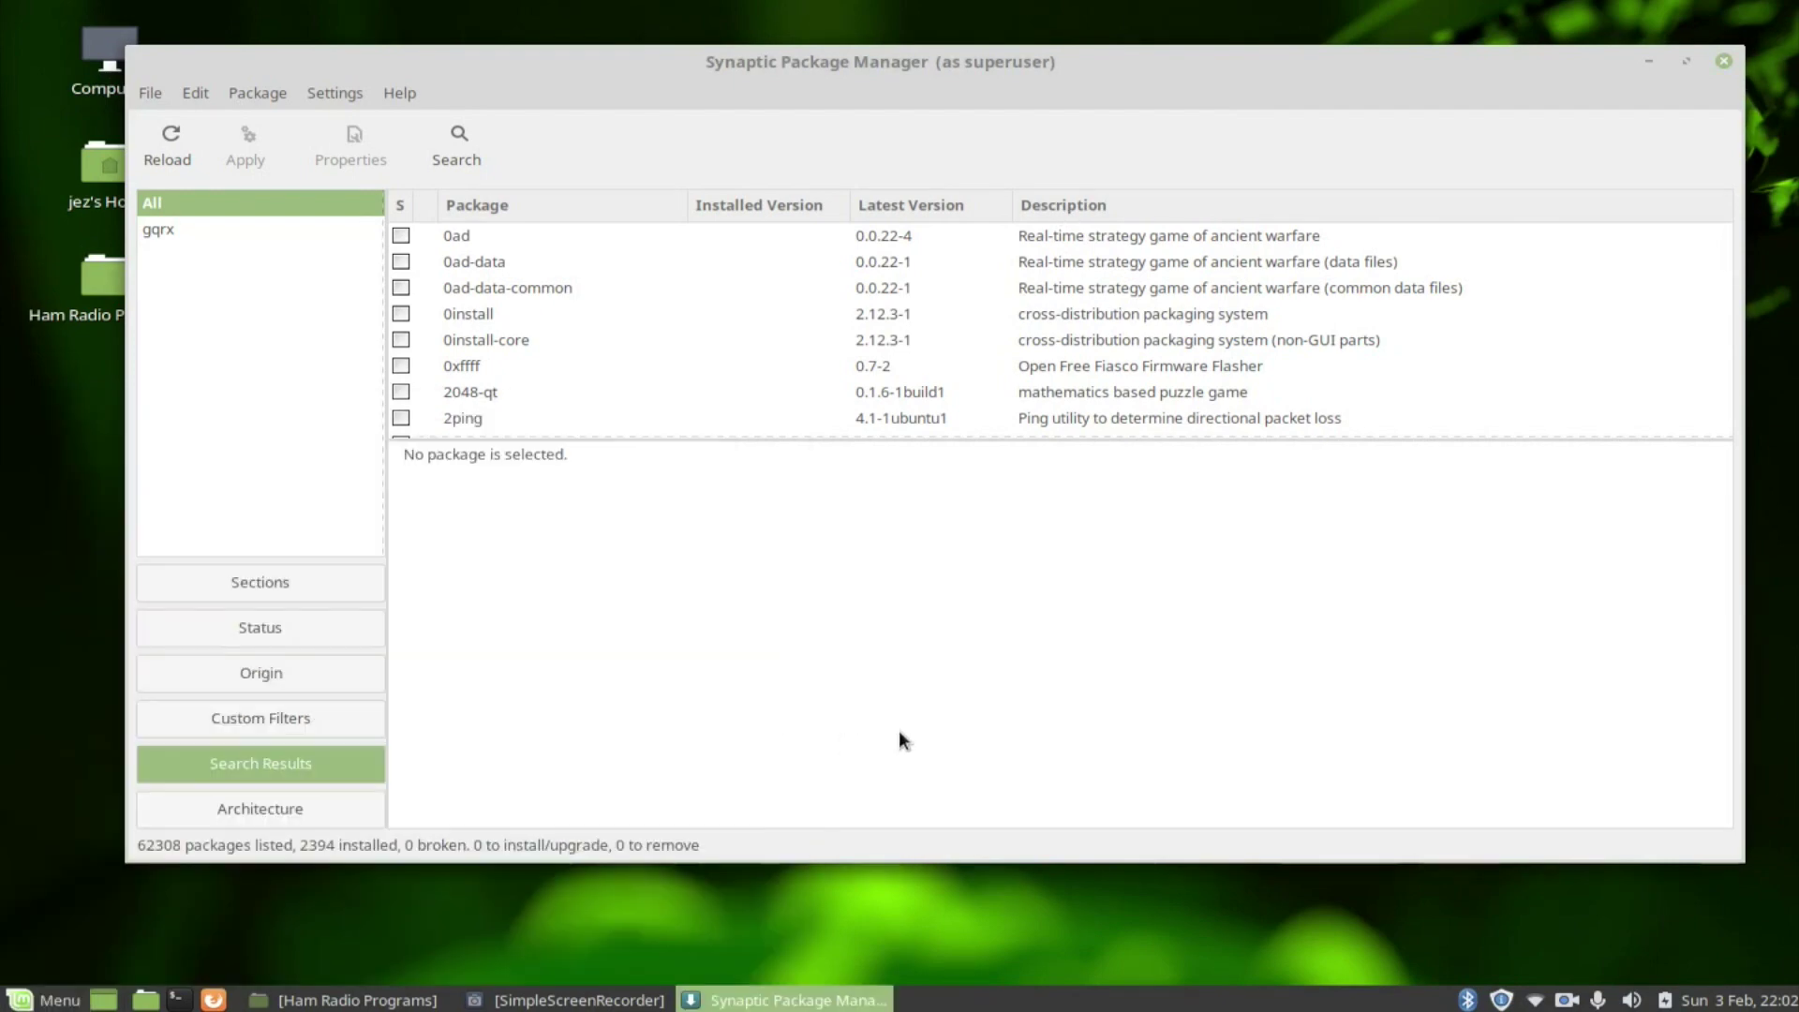
click(473, 145)
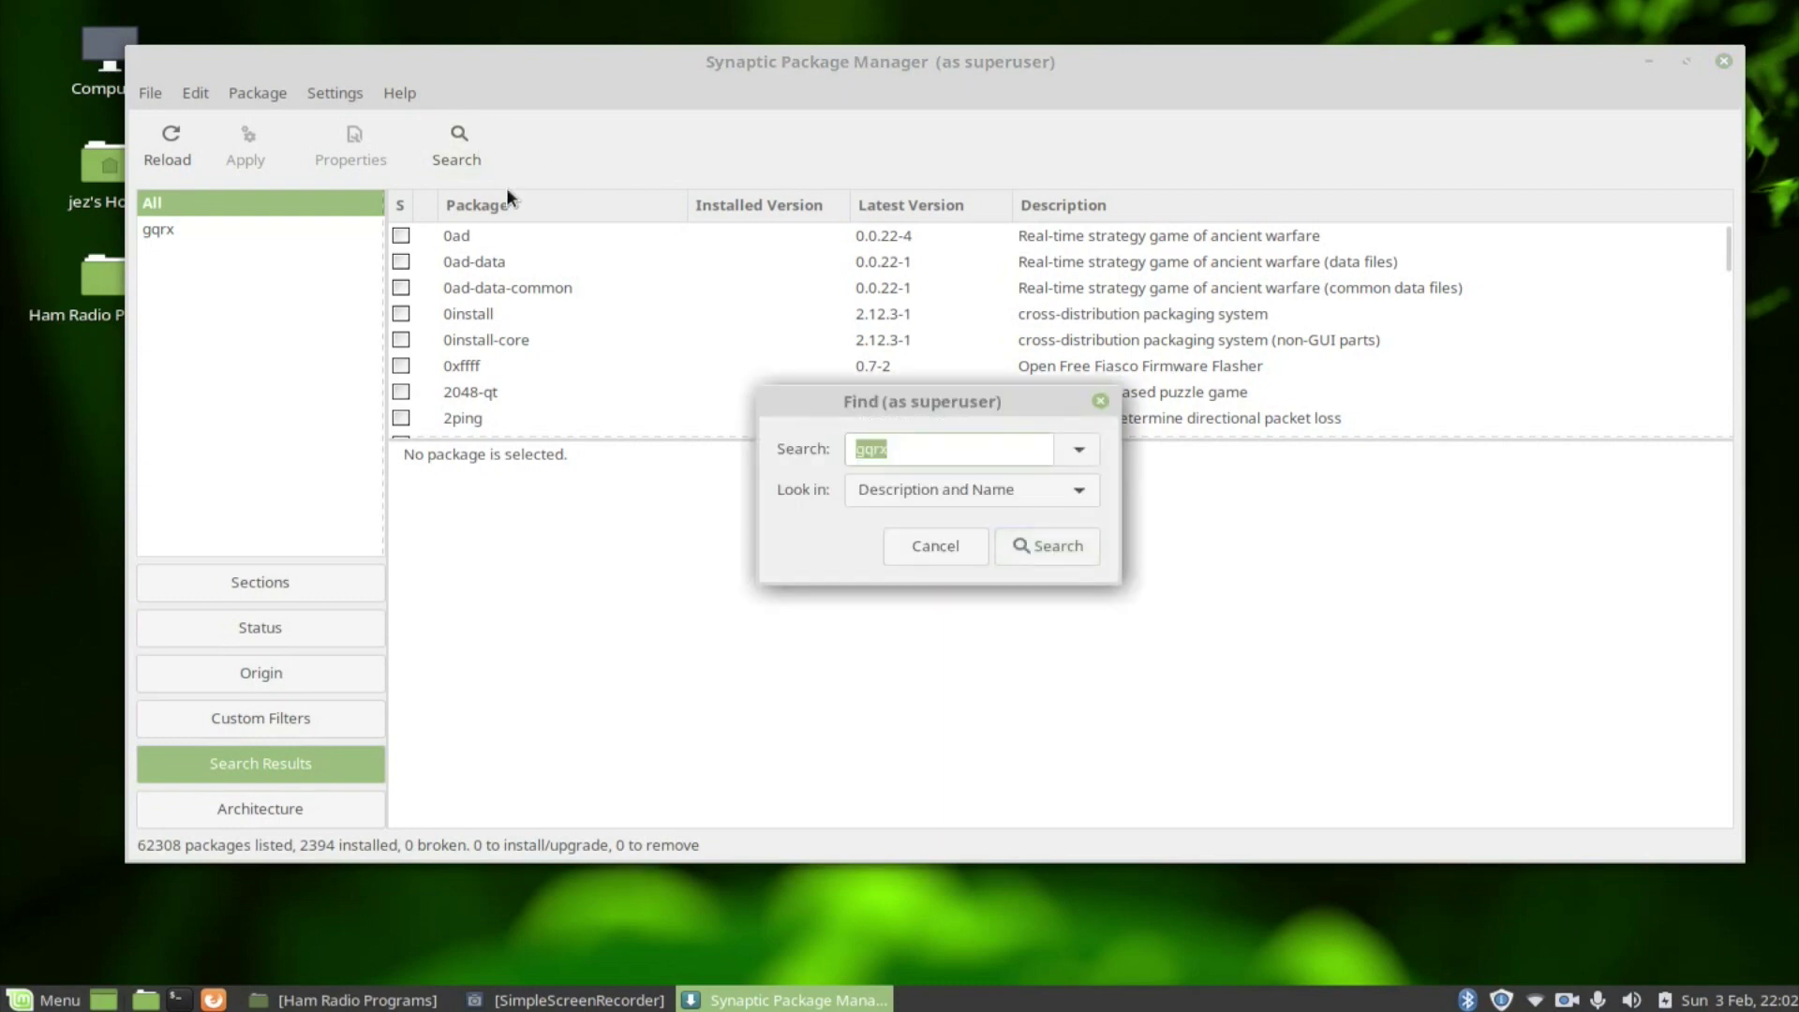
click(1027, 547)
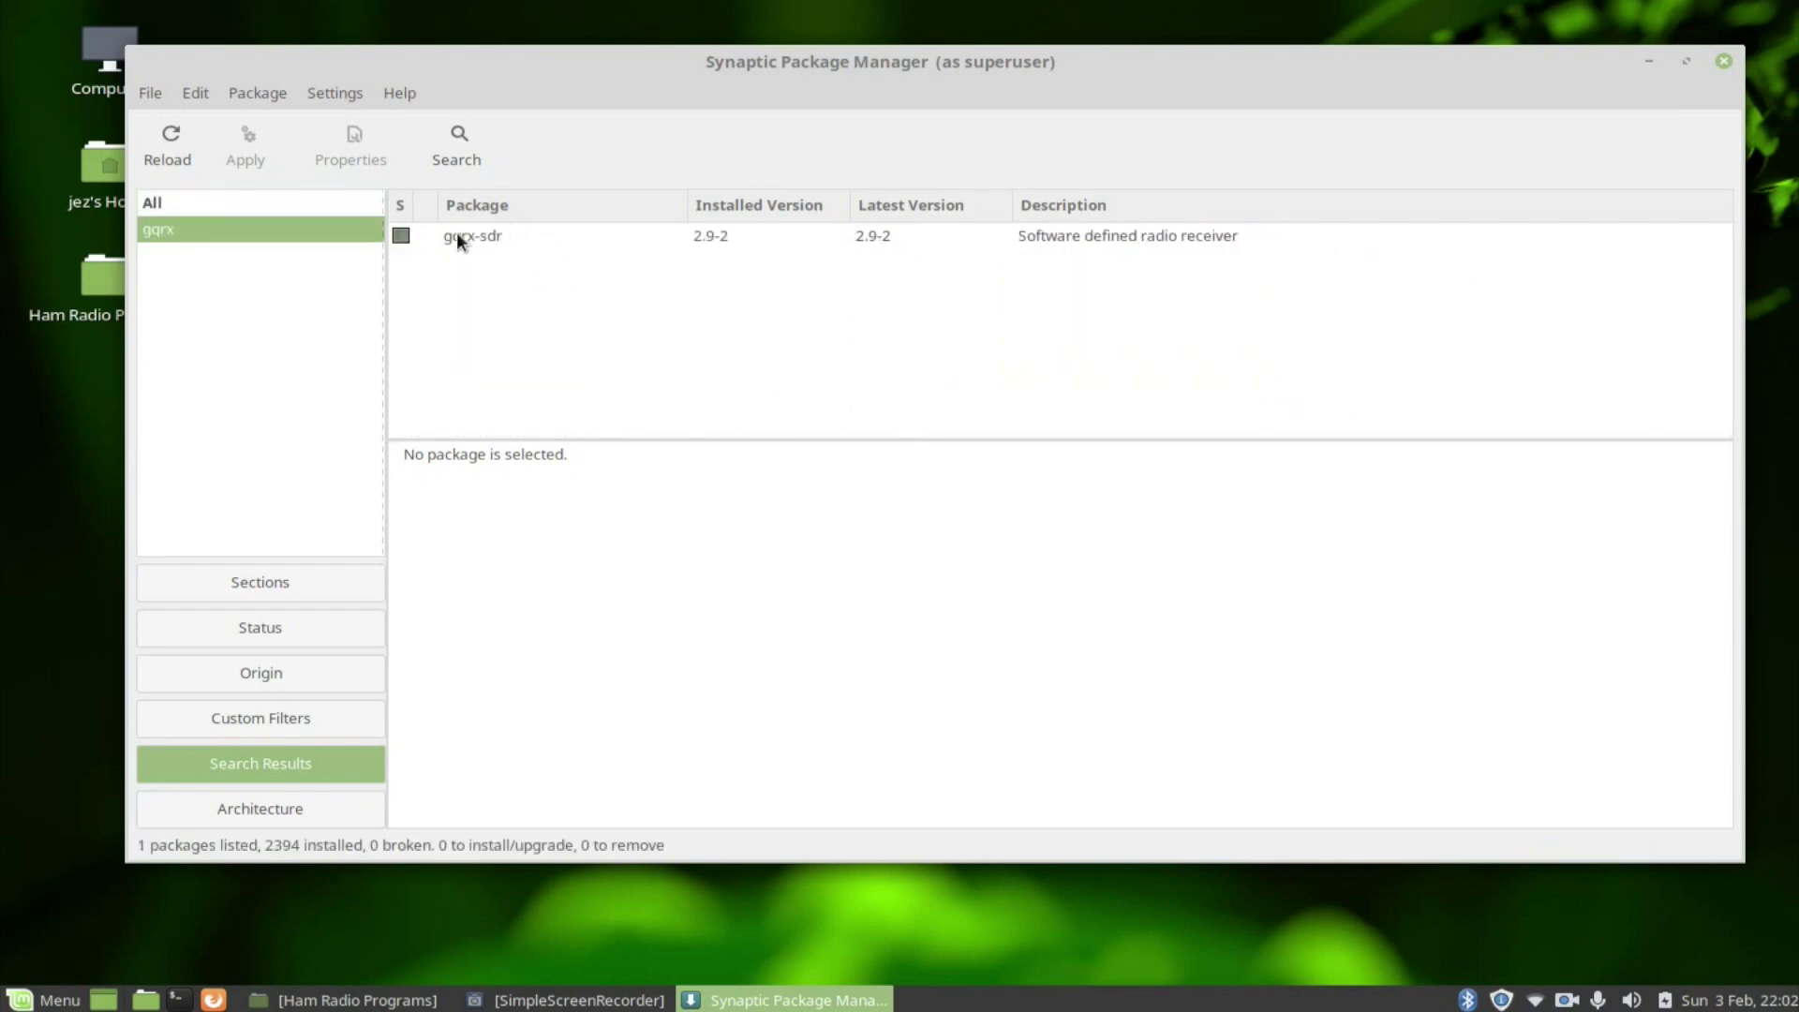
Confirm gqrx-sdr 2.9-2 is already installed, then close Synaptic.
right_click(458, 240)
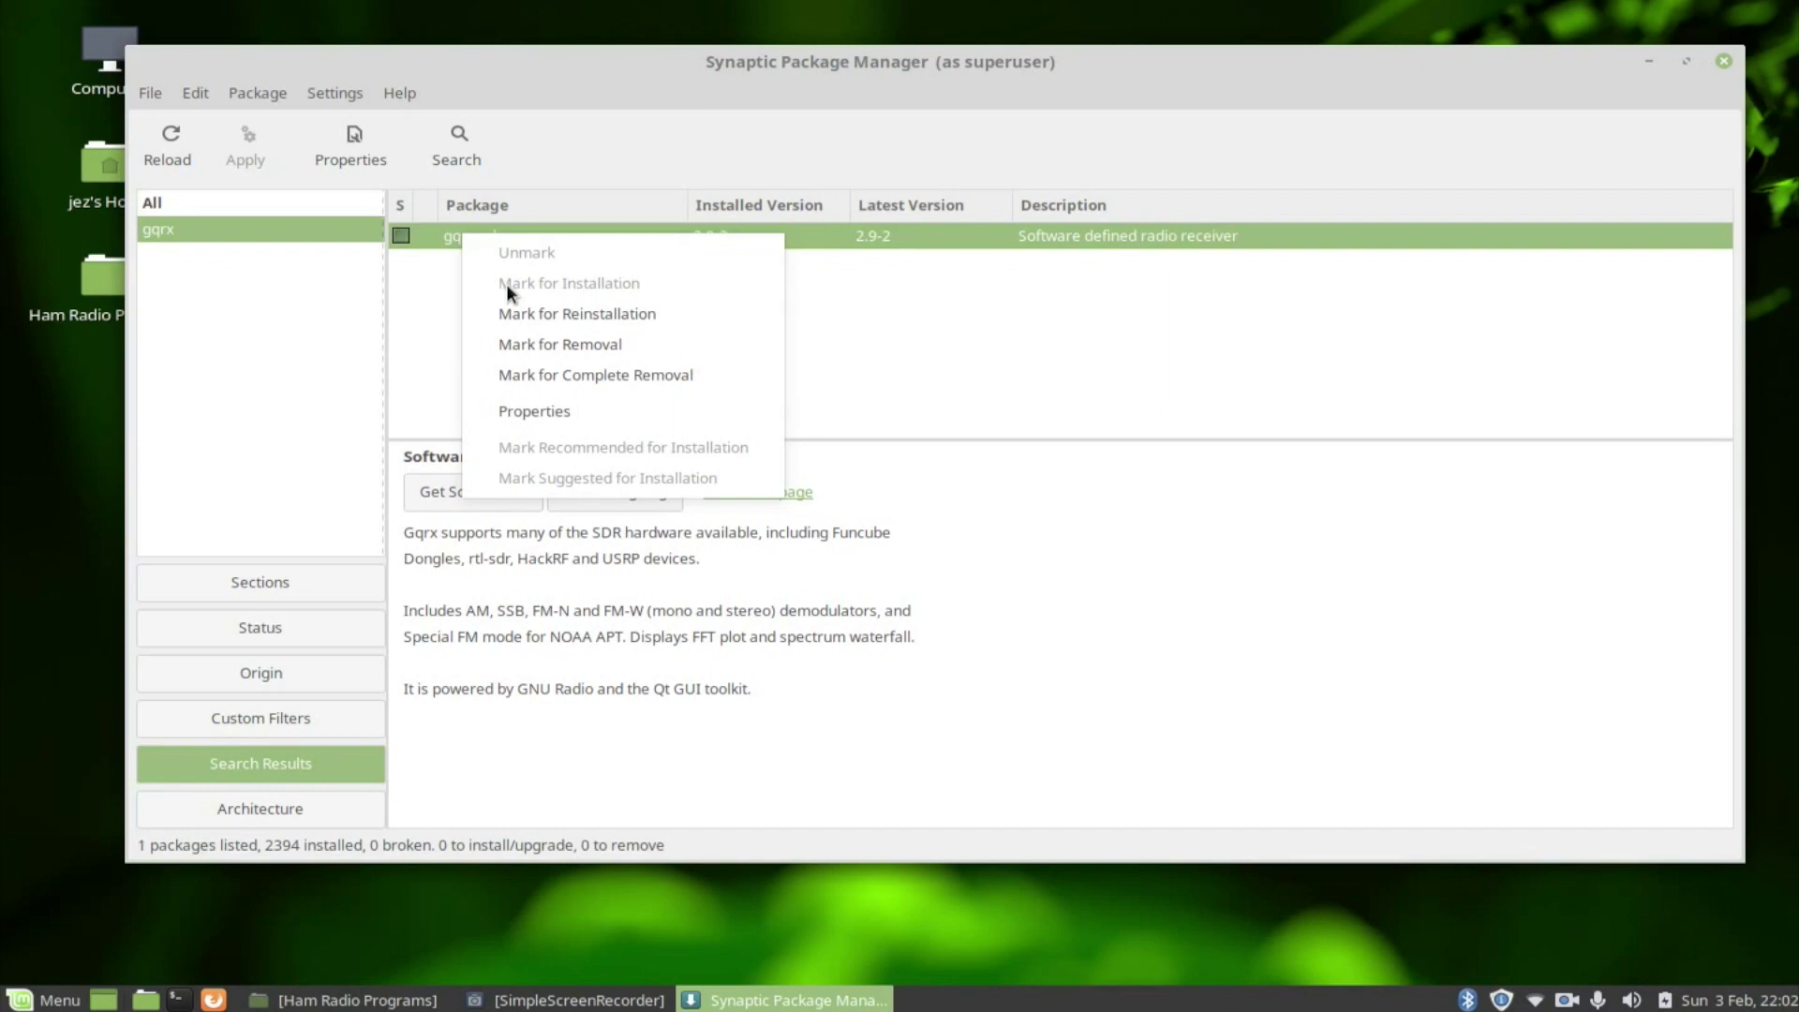
click(1340, 147)
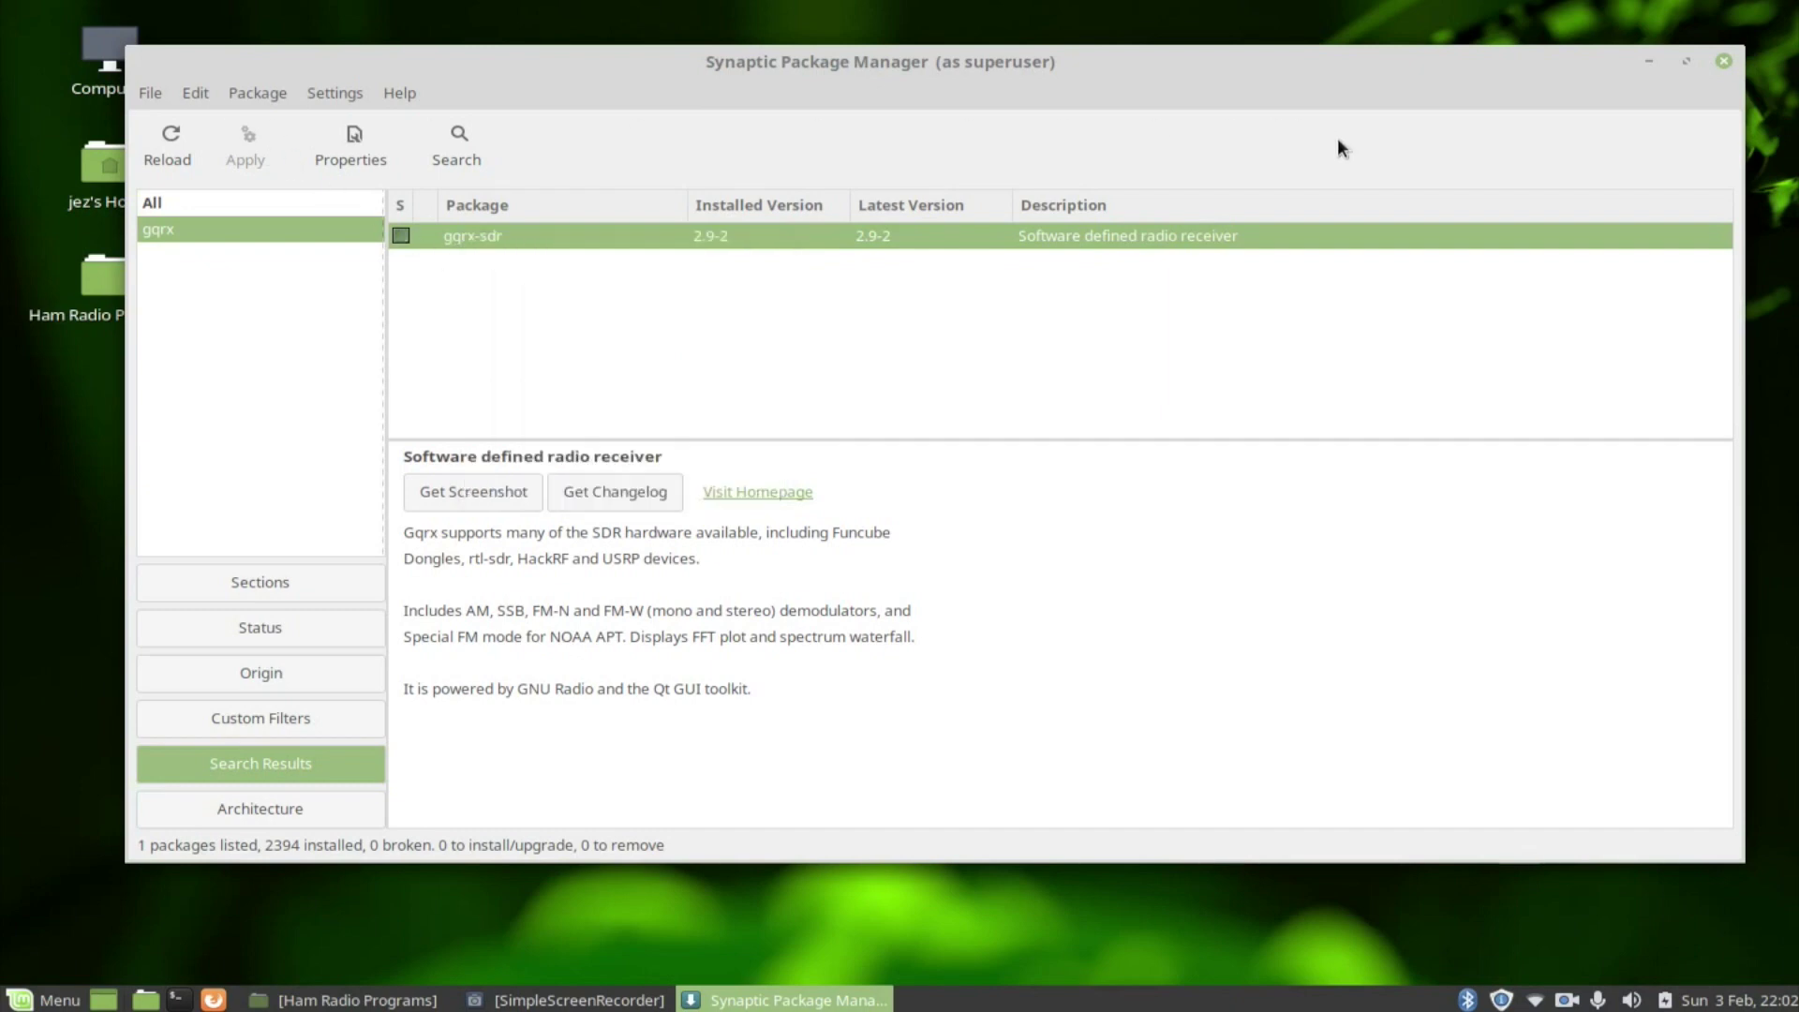
click(1722, 61)
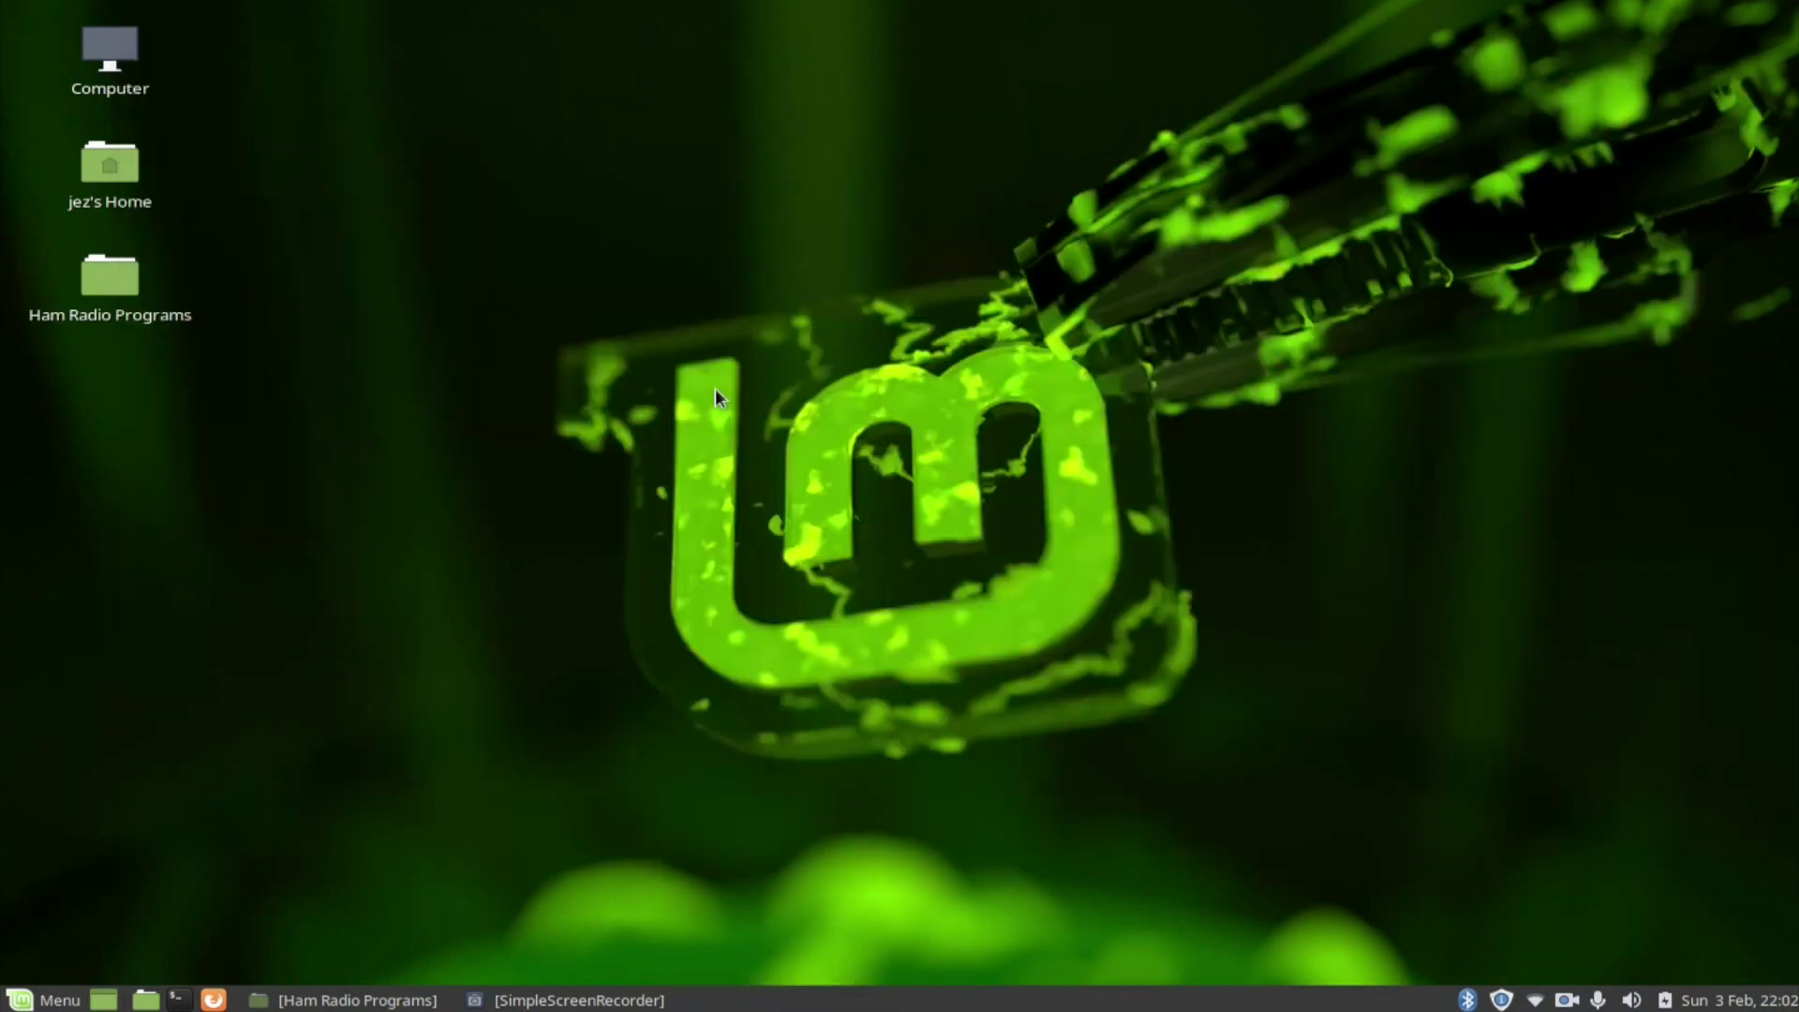
Launch Gqrx from the Internet menu and open the Ham Radio Programs desktop folder.
click(31, 1003)
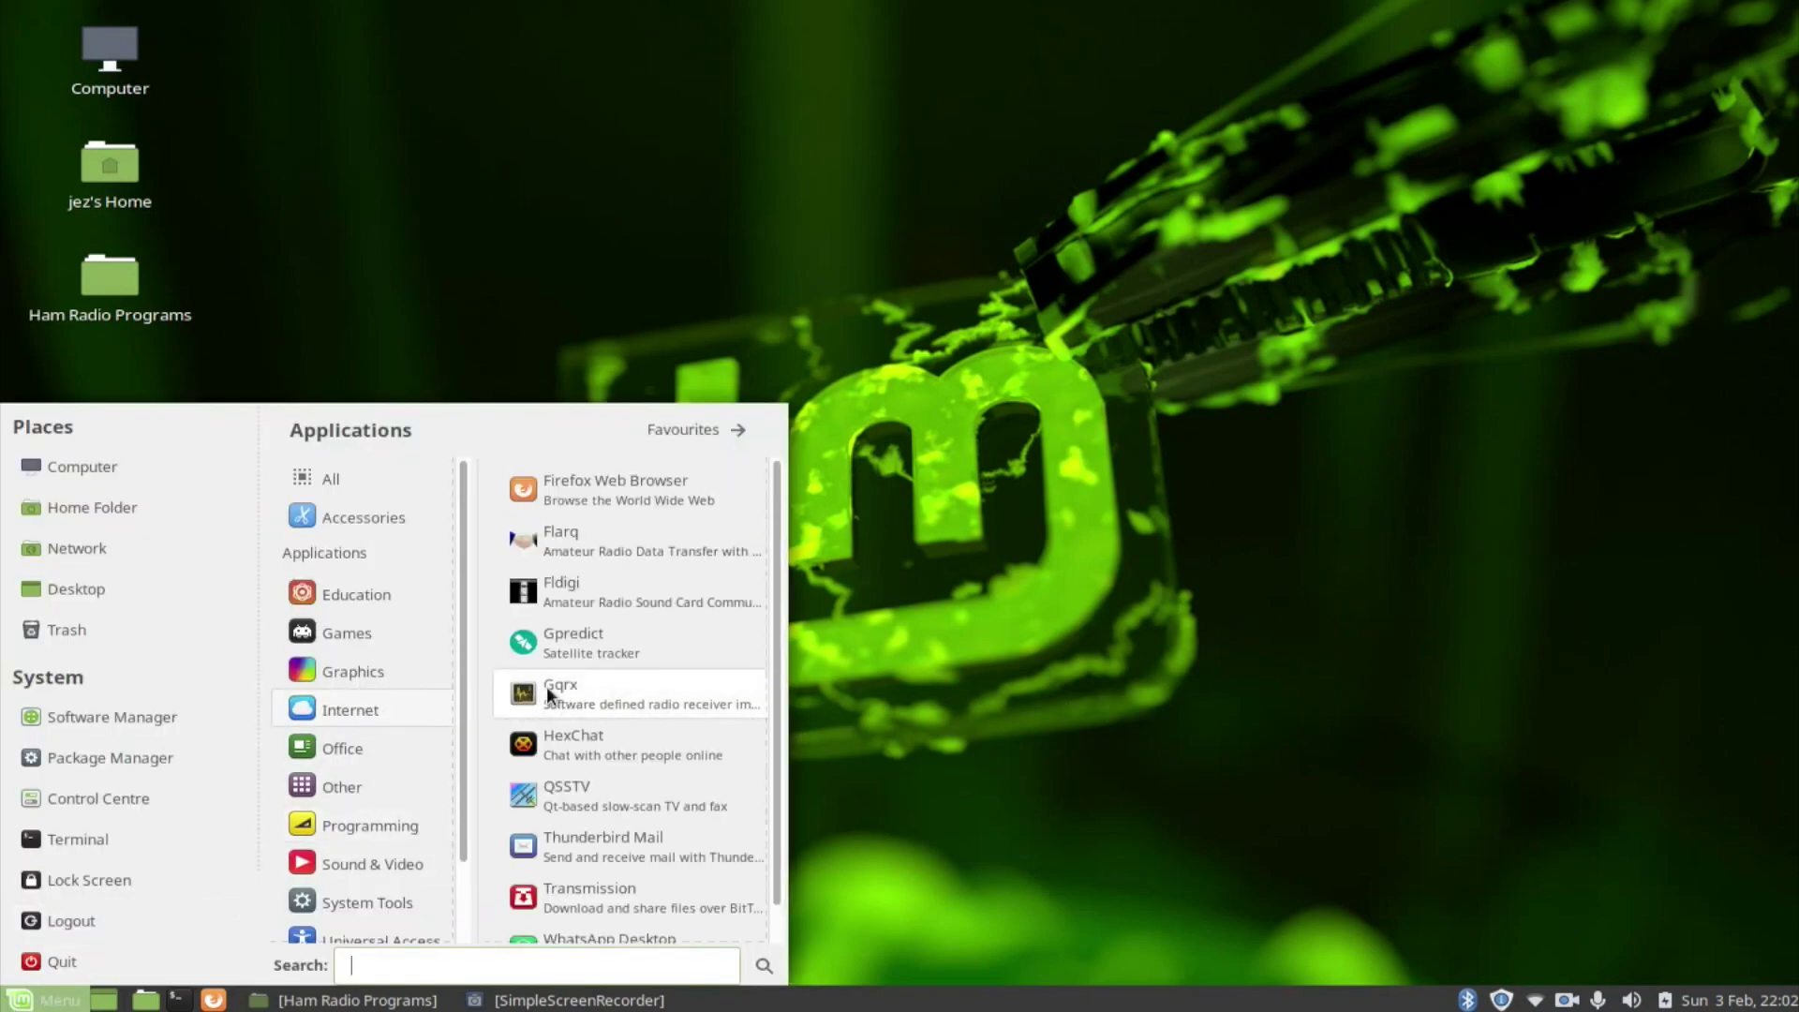
click(571, 683)
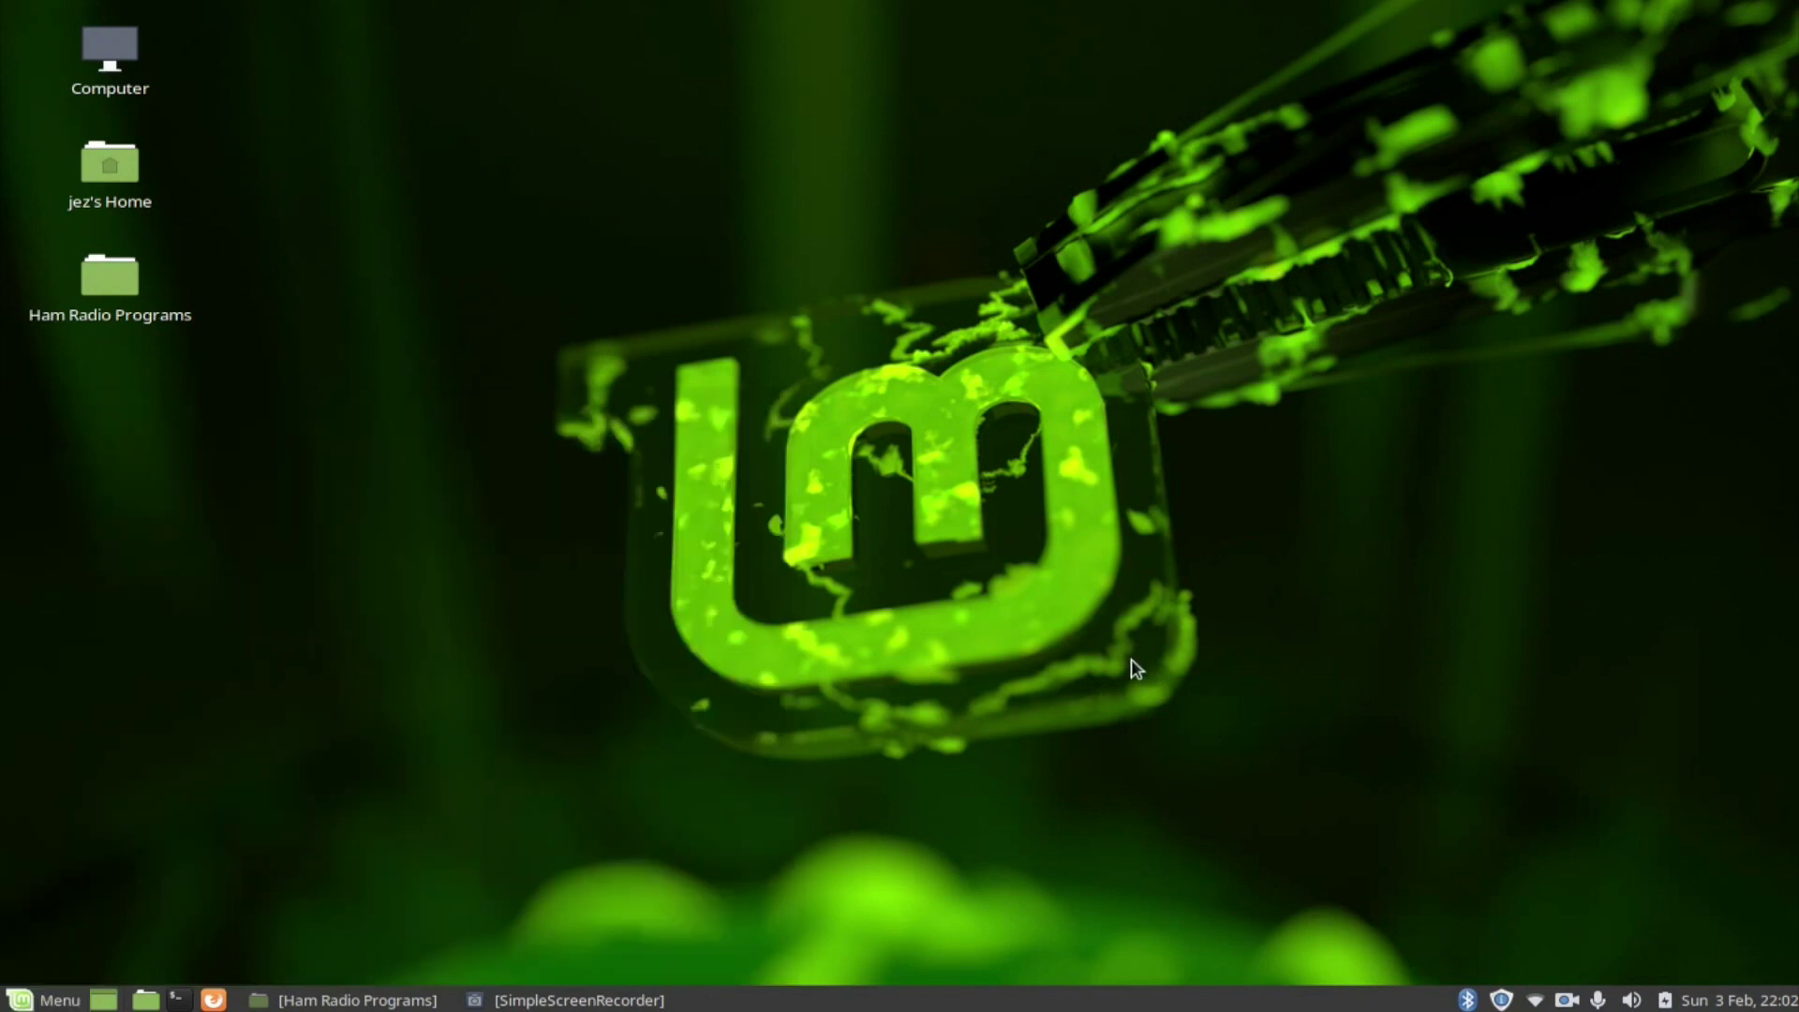
double_click(105, 264)
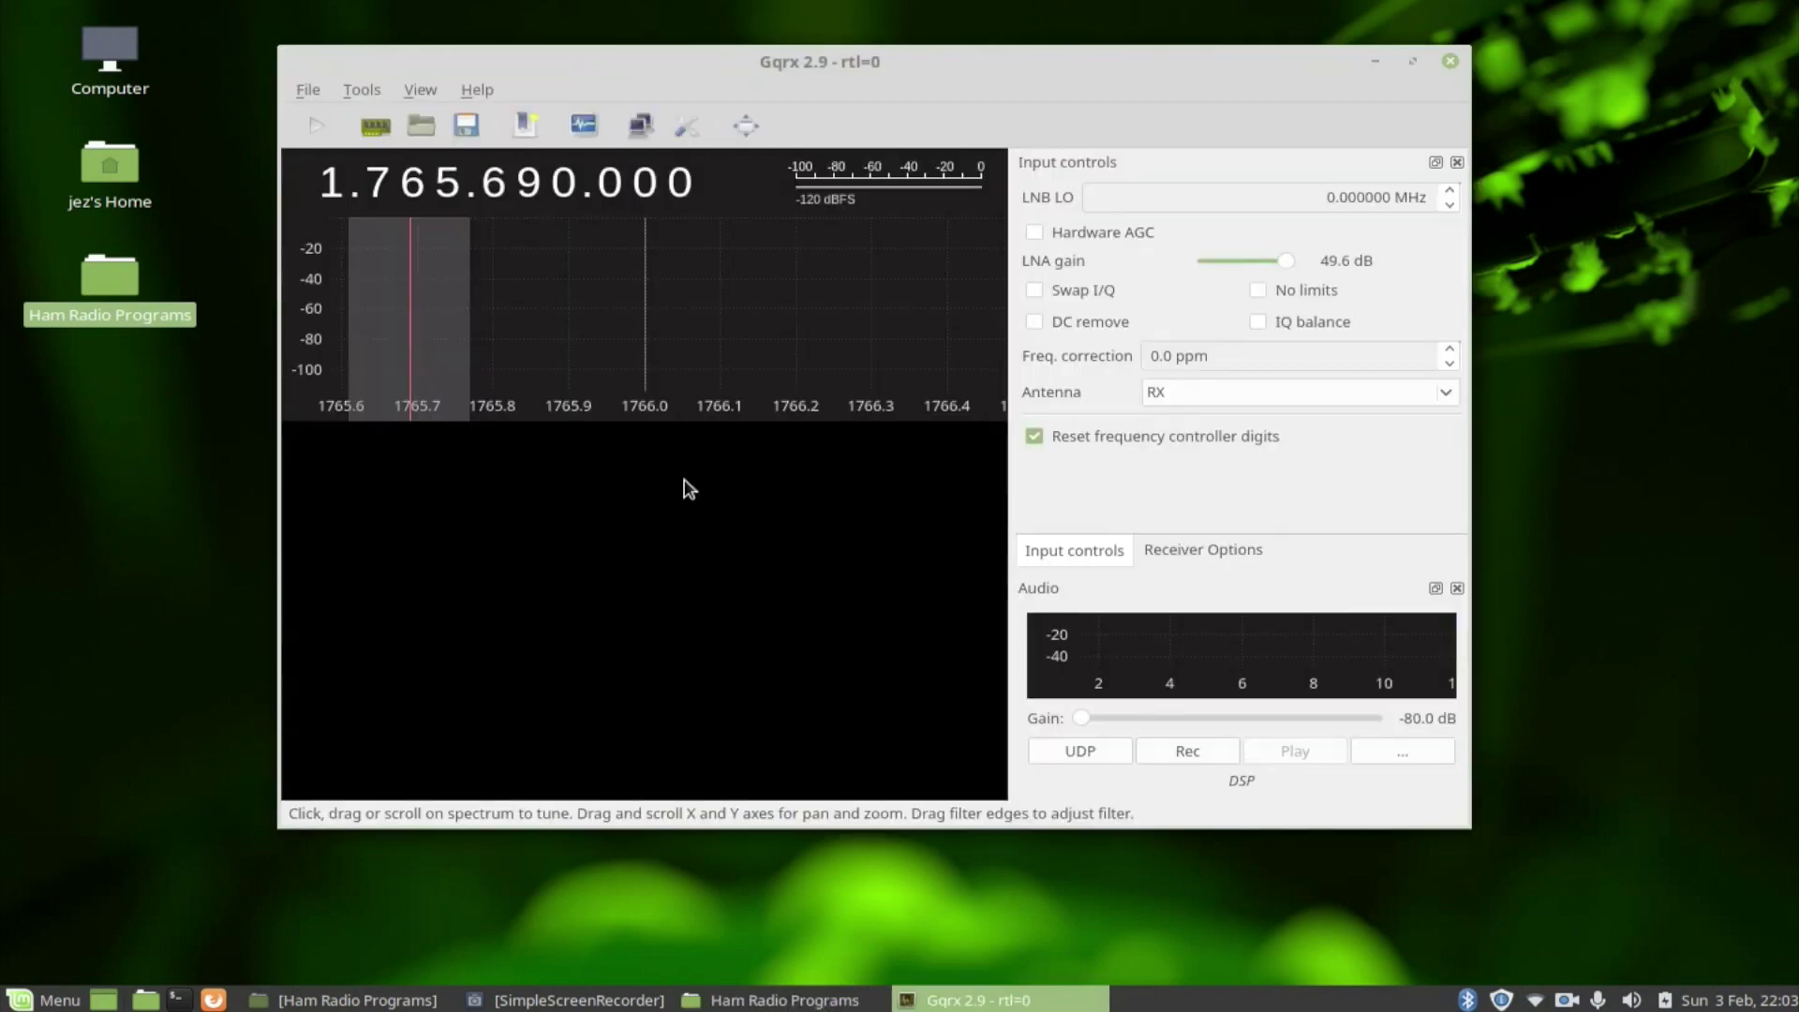
Select the Realtek RTL2838UHIDIR dongle as the input device and confirm the I/O settings.
click(371, 133)
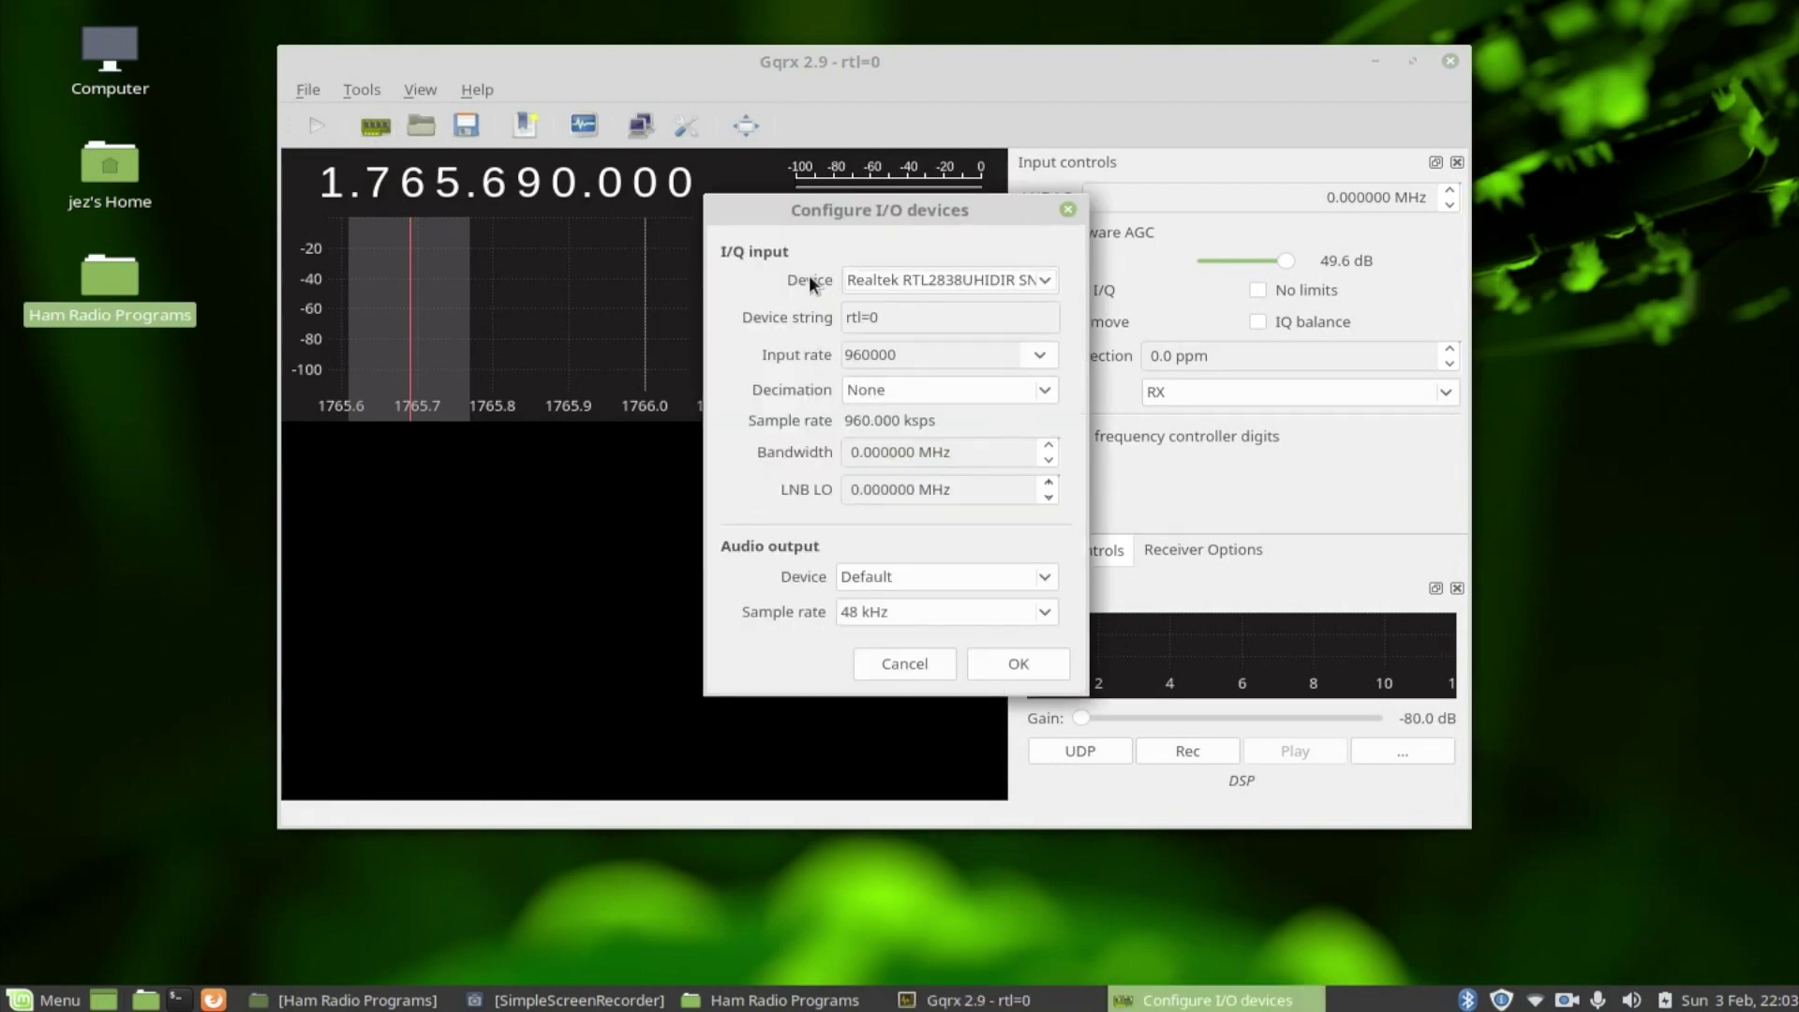
click(883, 284)
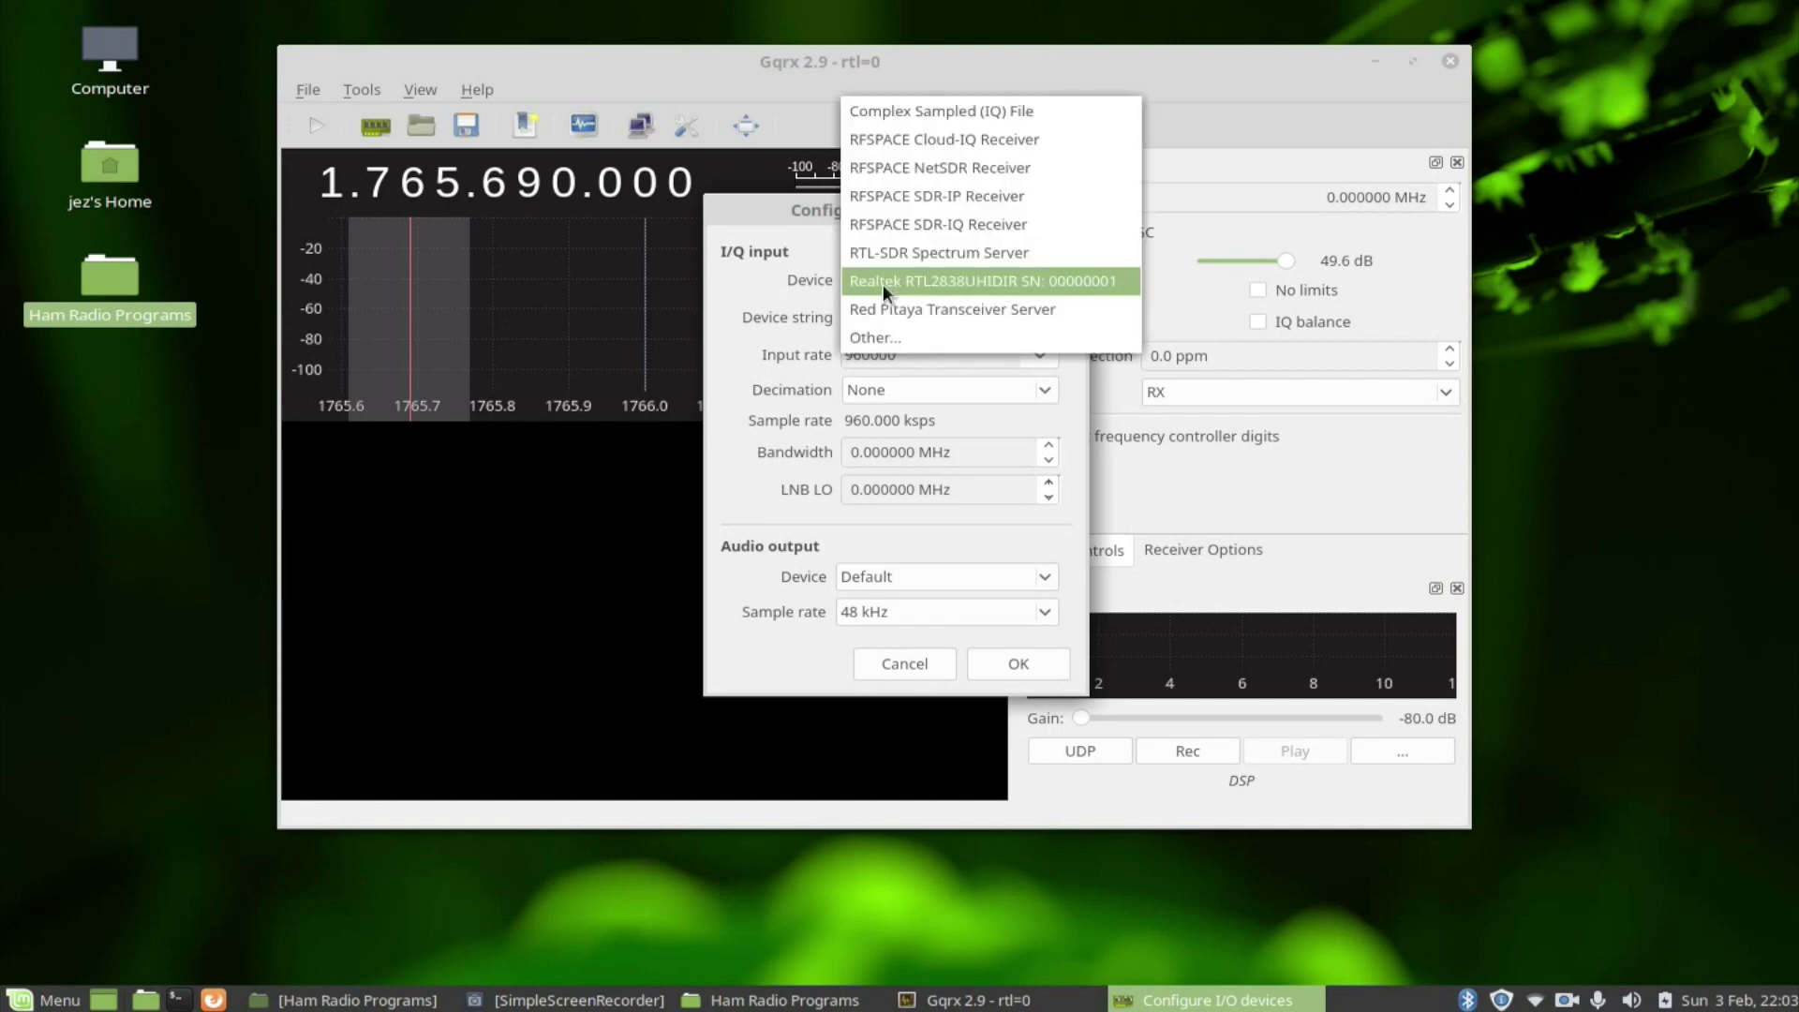
click(883, 283)
click(993, 662)
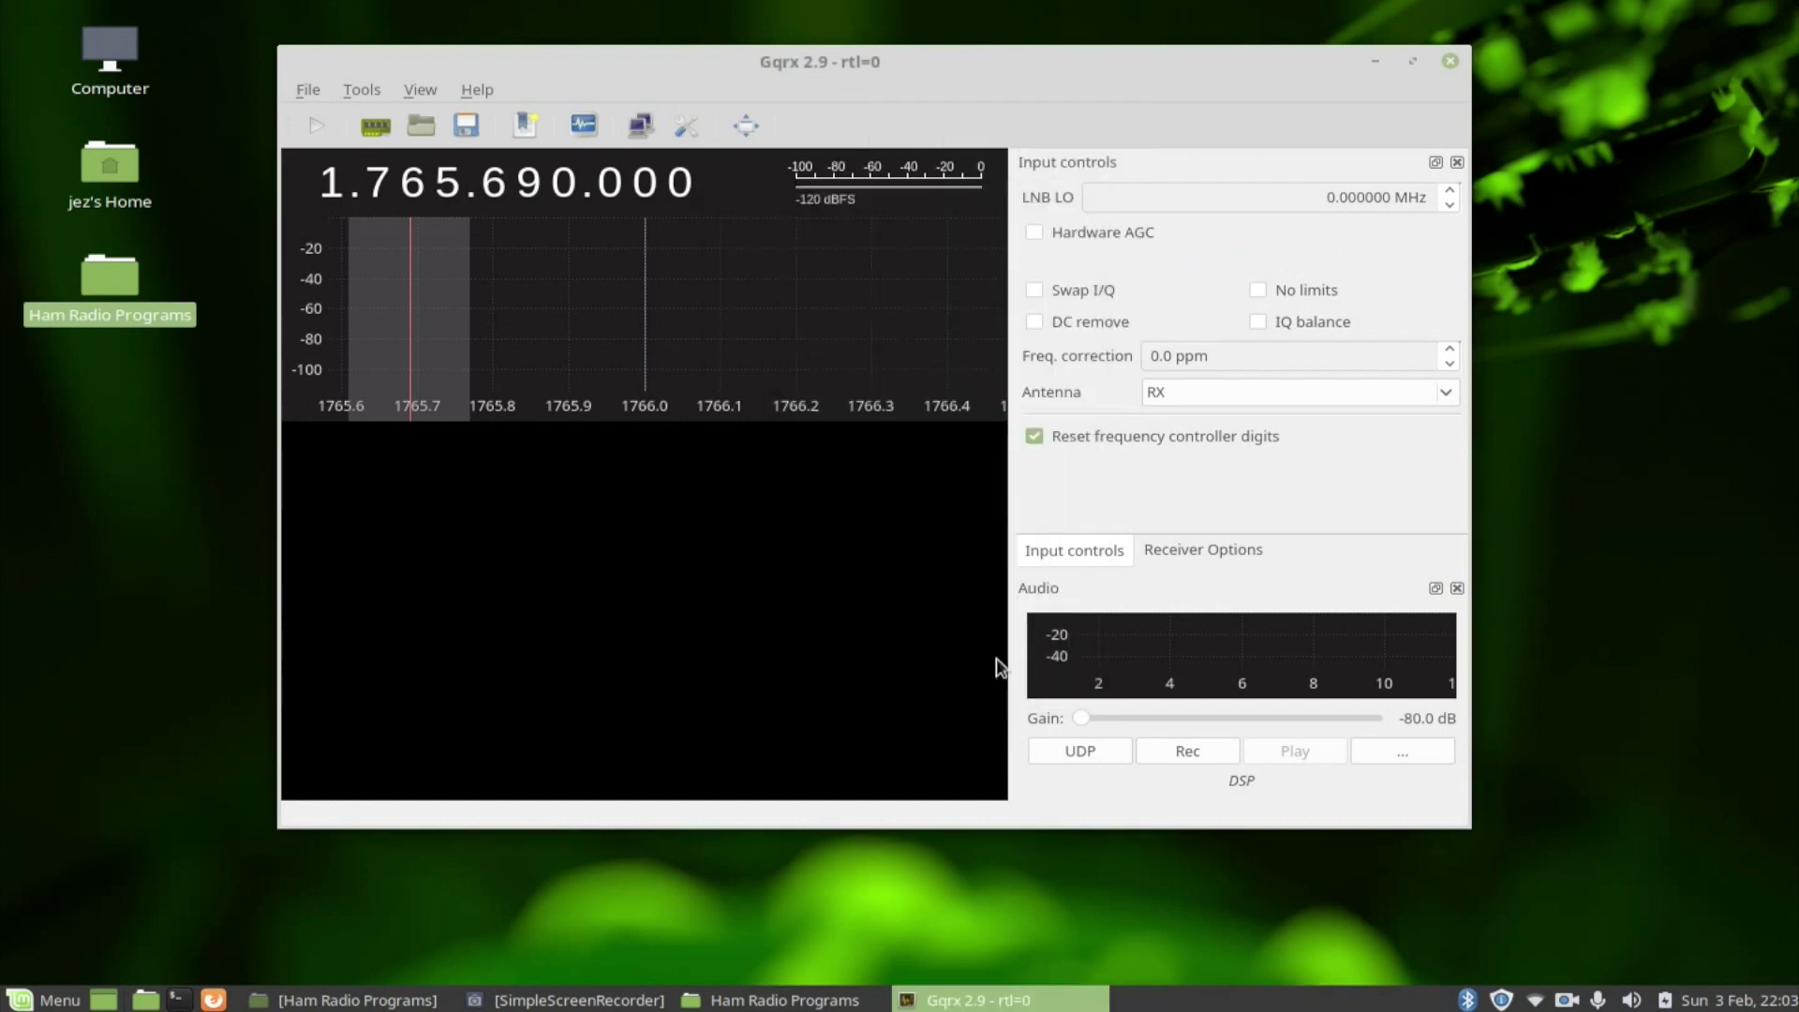
Experiment with the frequency digits, leaving the receiver at 1.765.690.000.
double_click(375, 198)
right_click(333, 192)
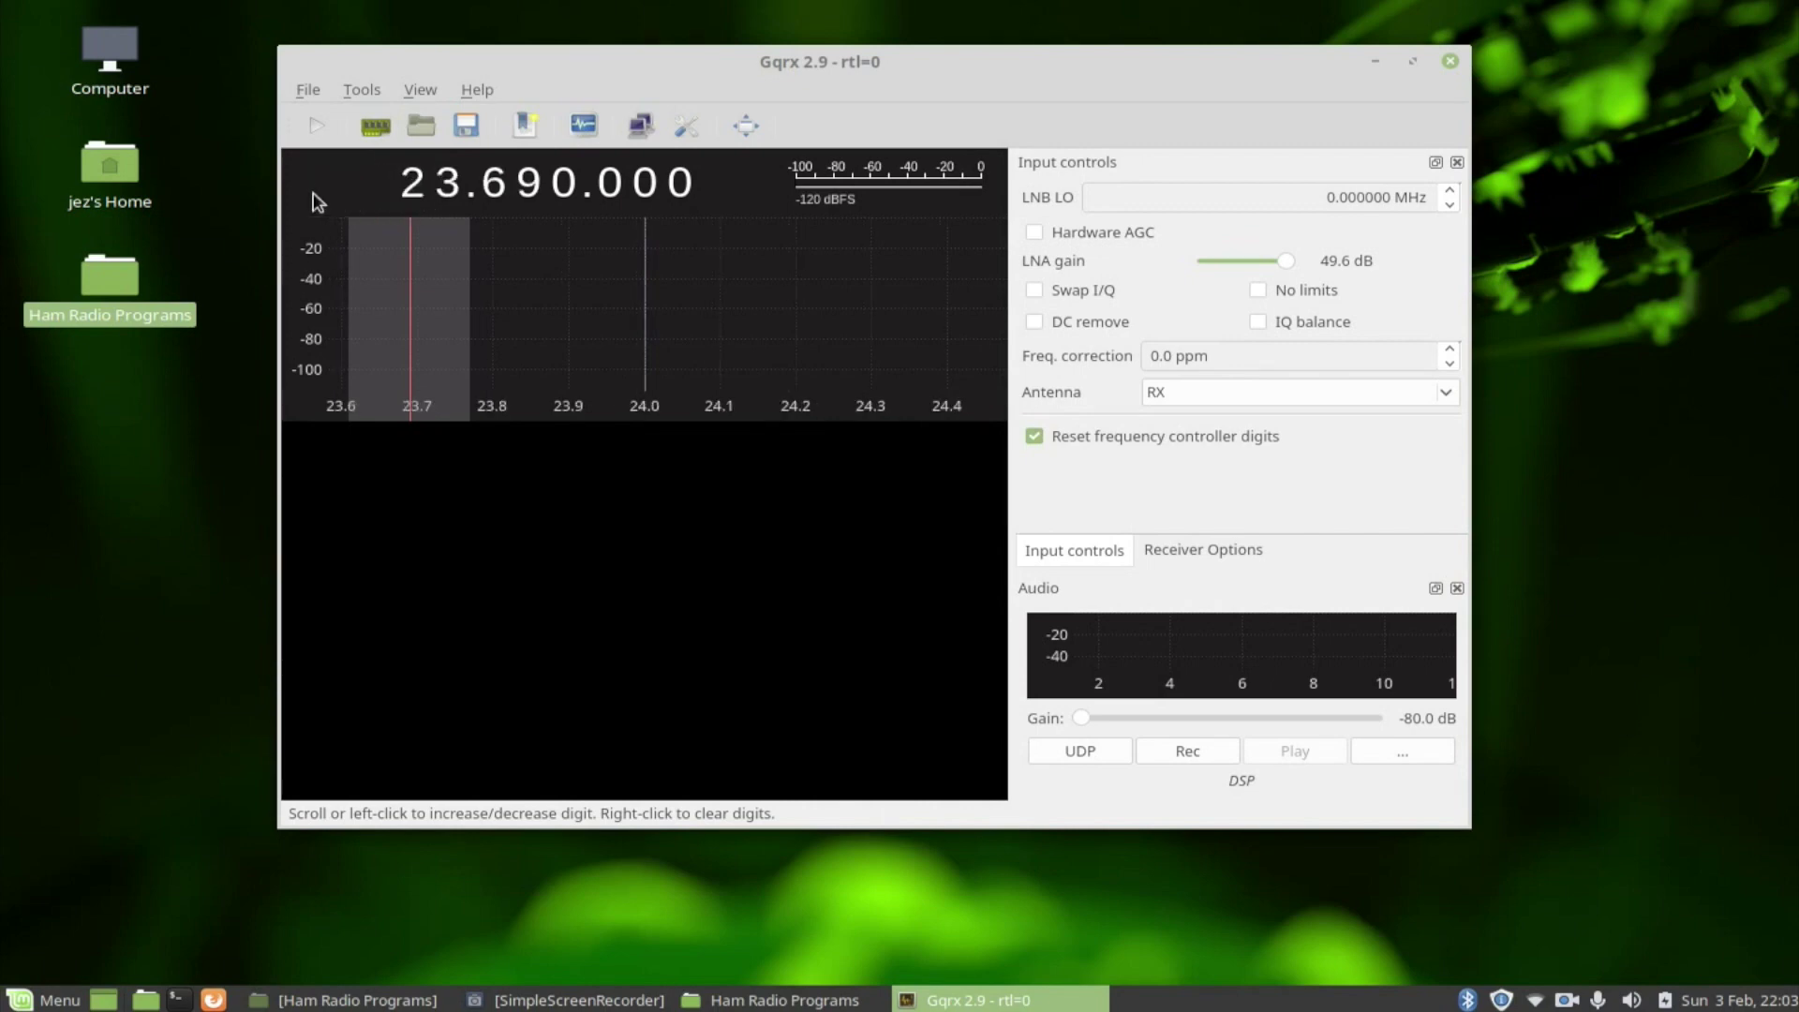
scroll(325, 200, up, 1)
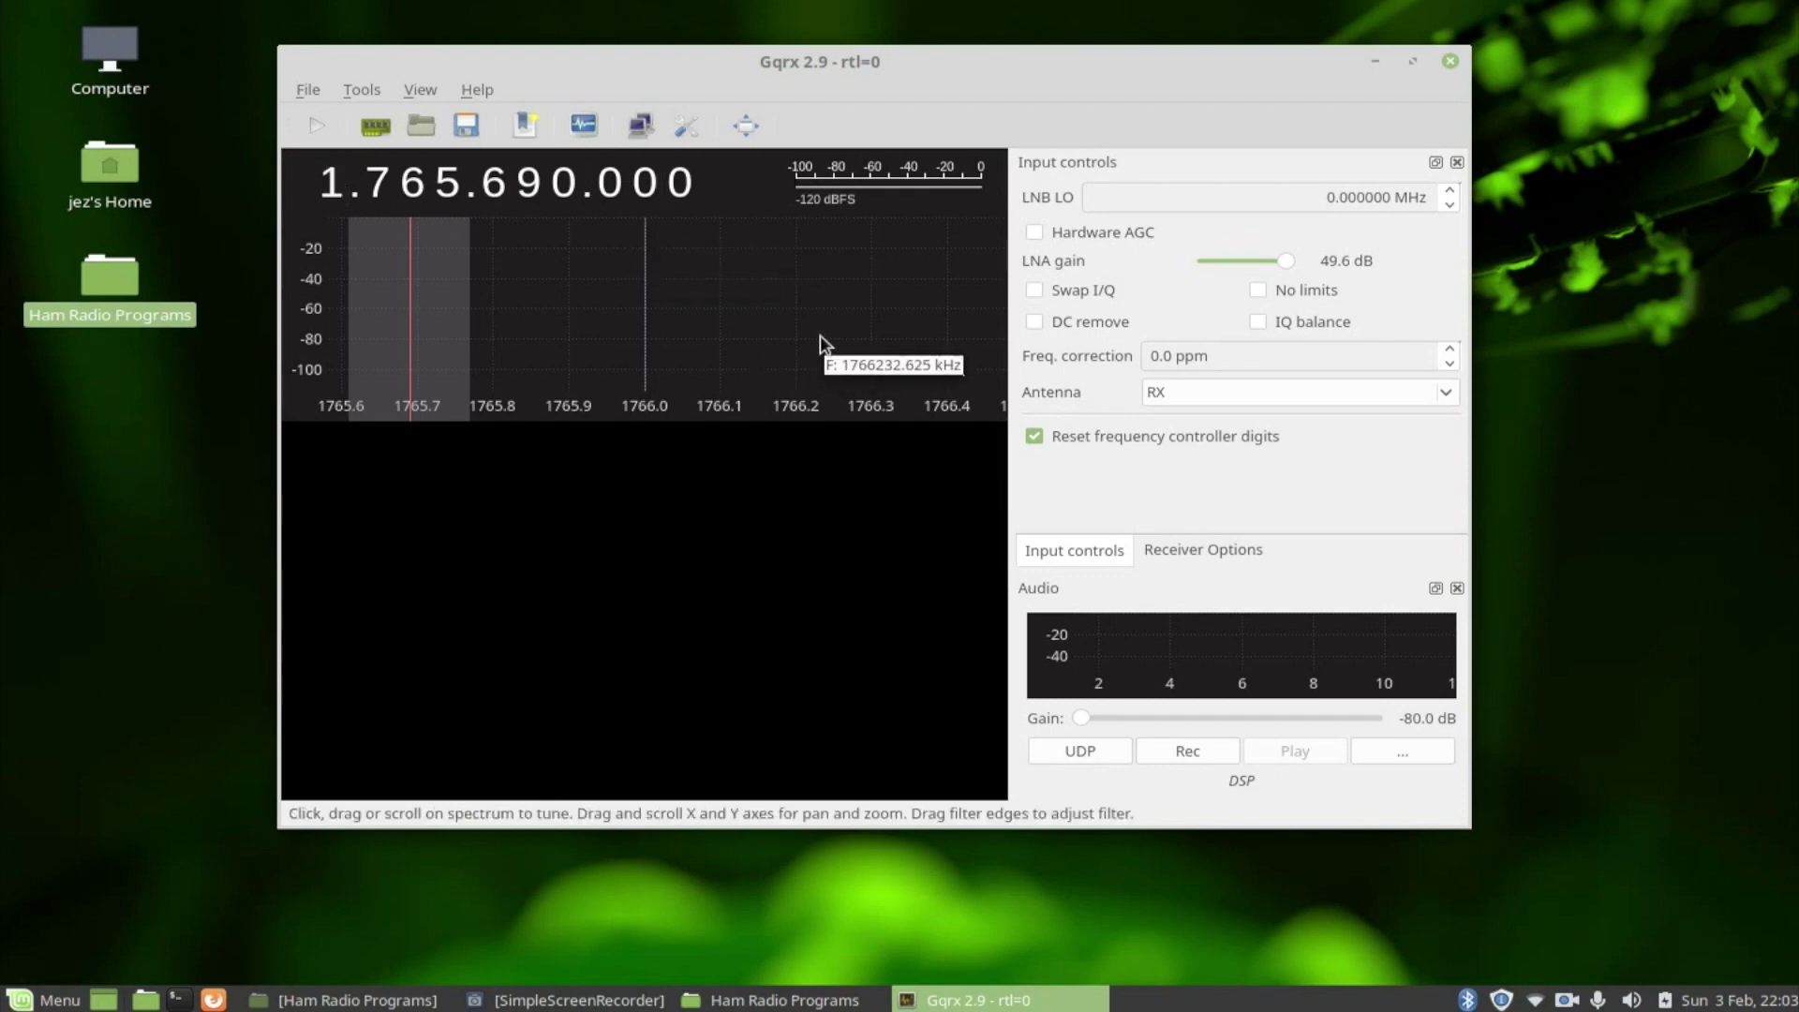
click(1211, 555)
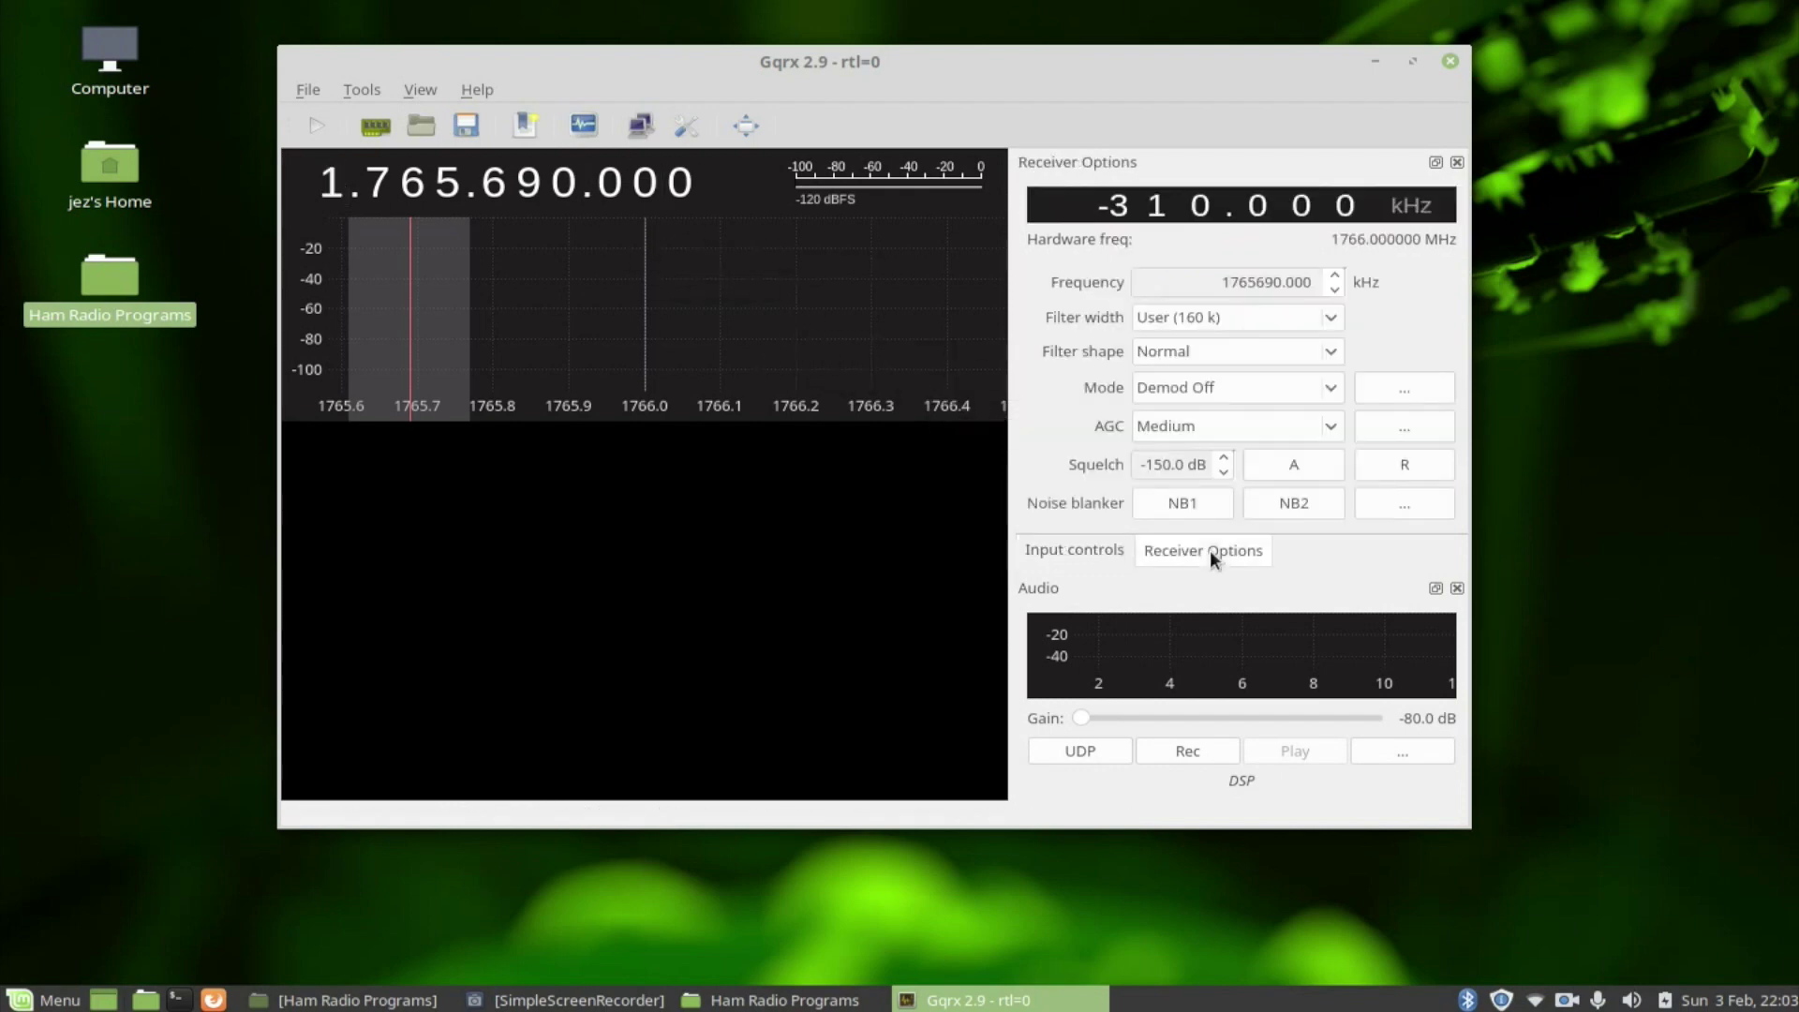
click(1186, 391)
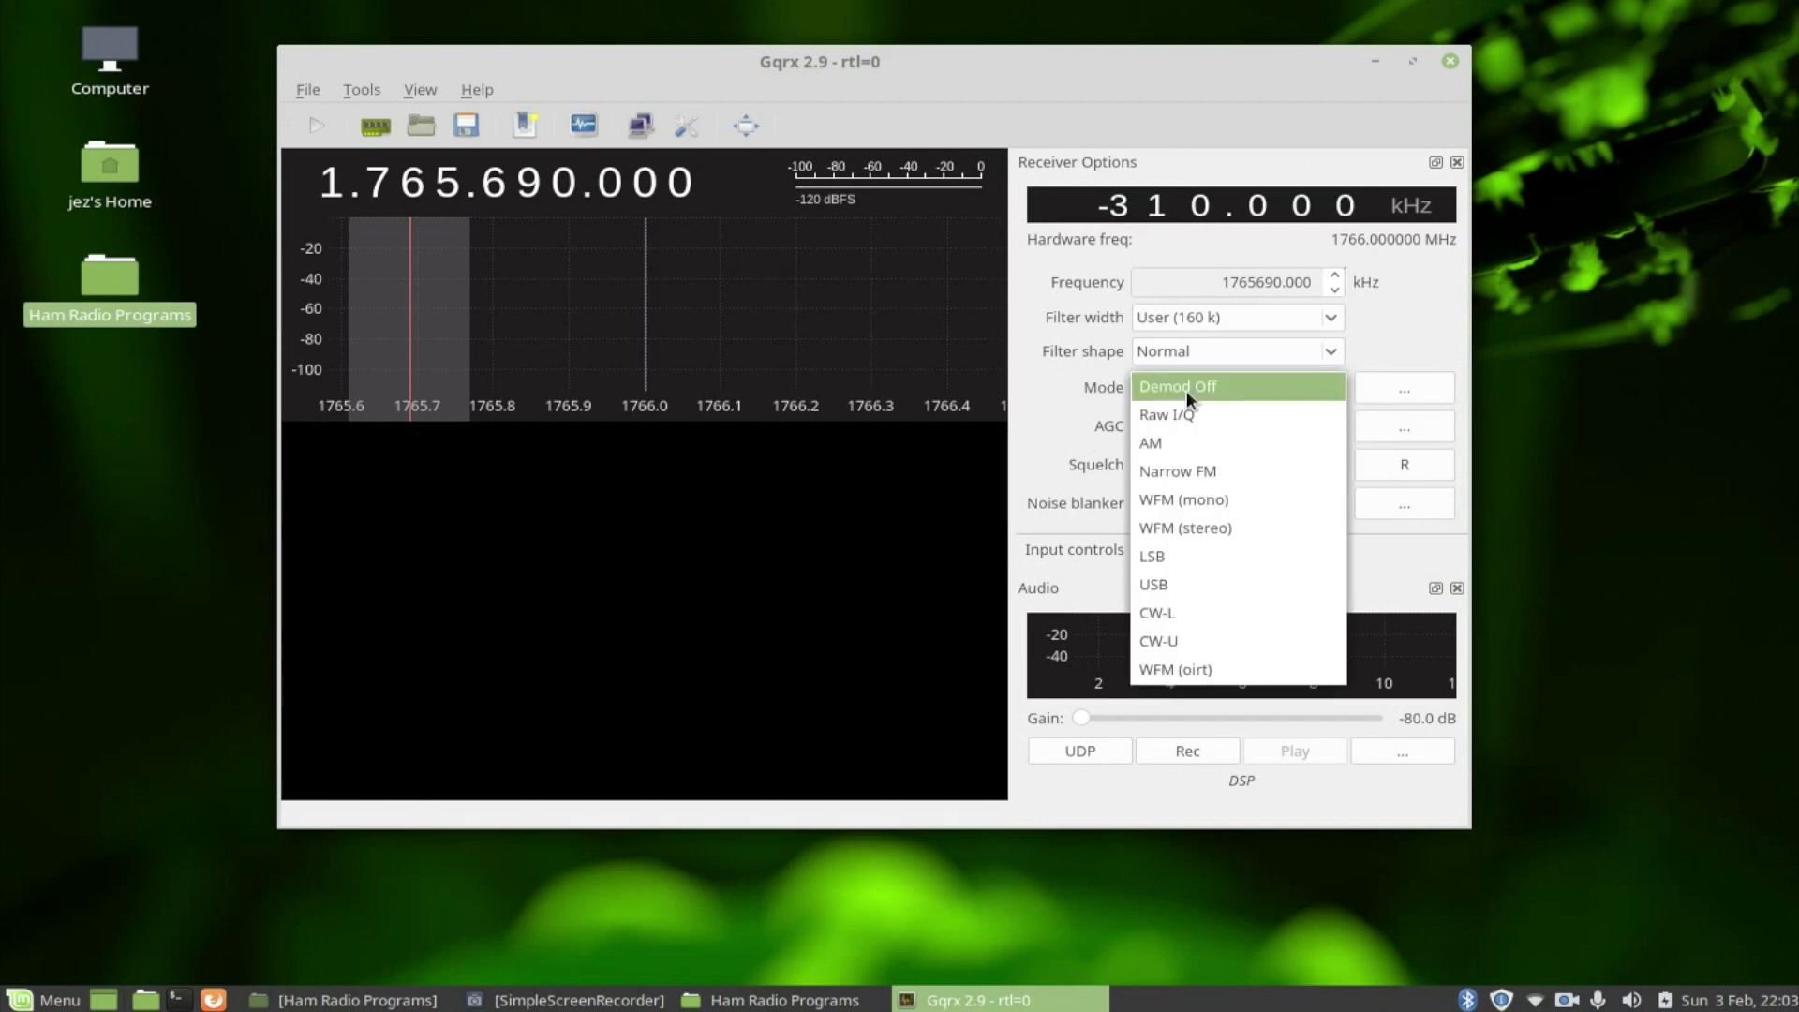
click(1218, 471)
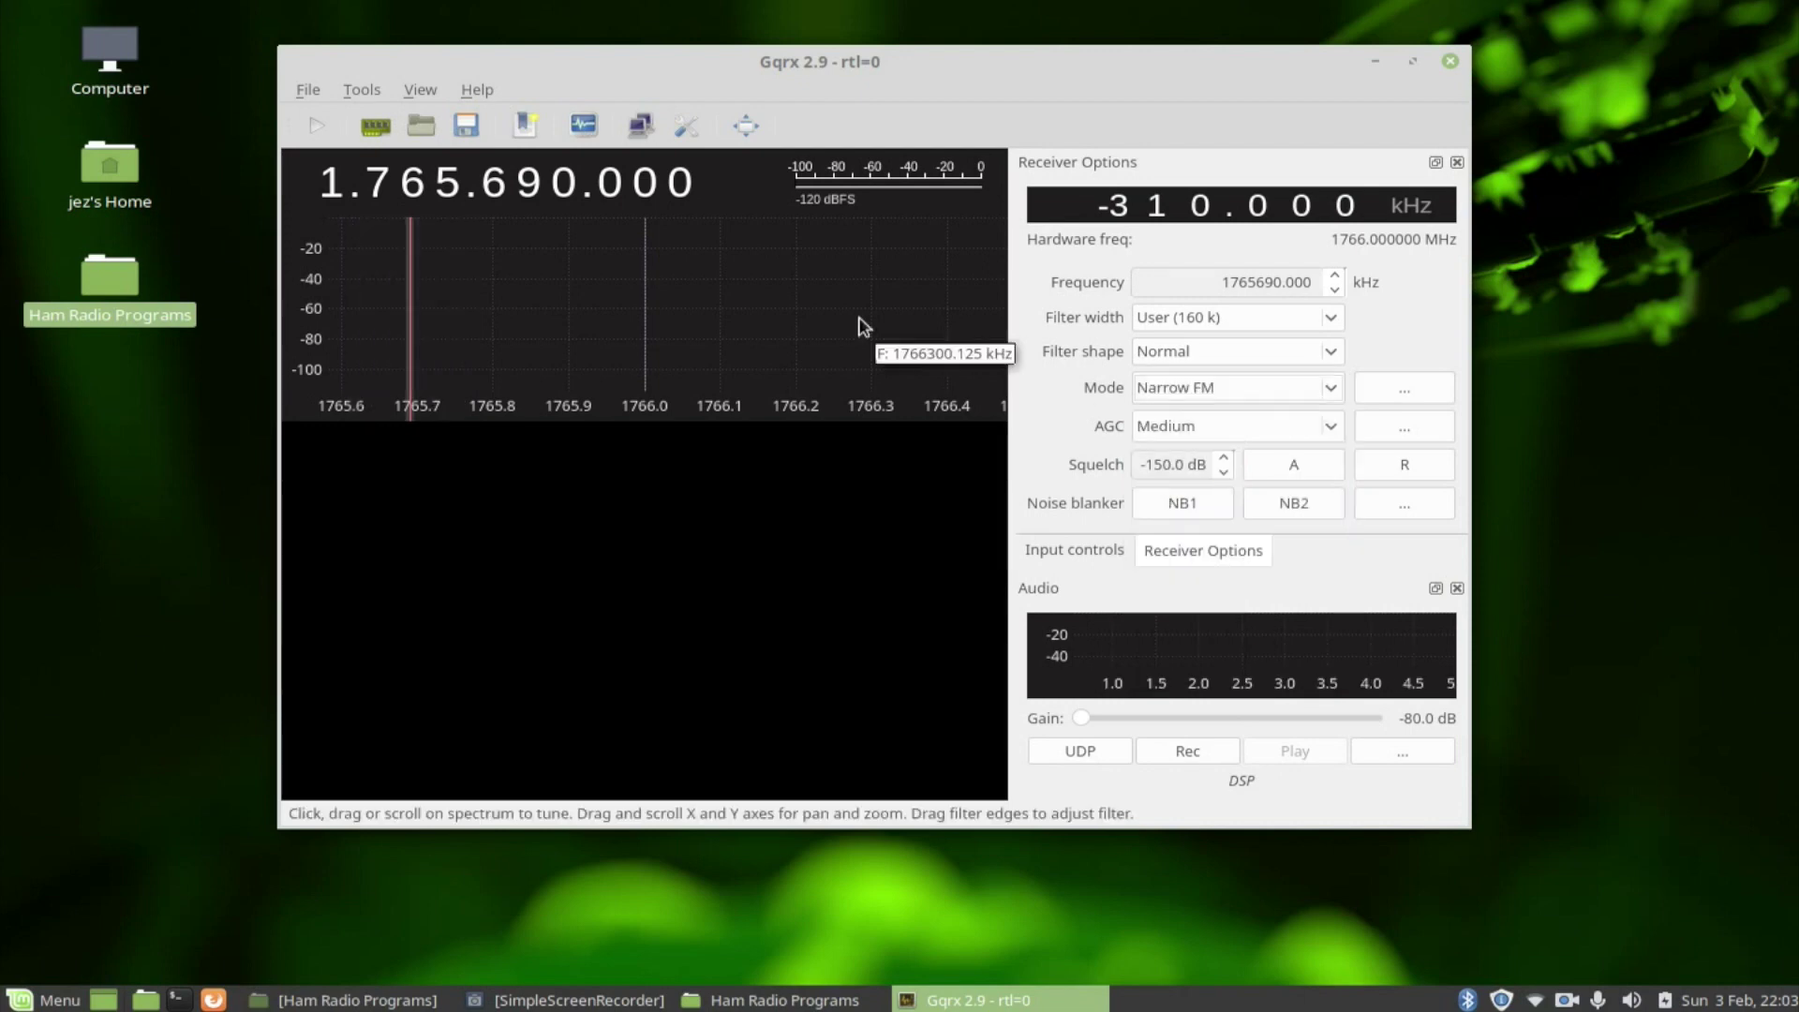
click(331, 188)
scroll(394, 187, down, 6)
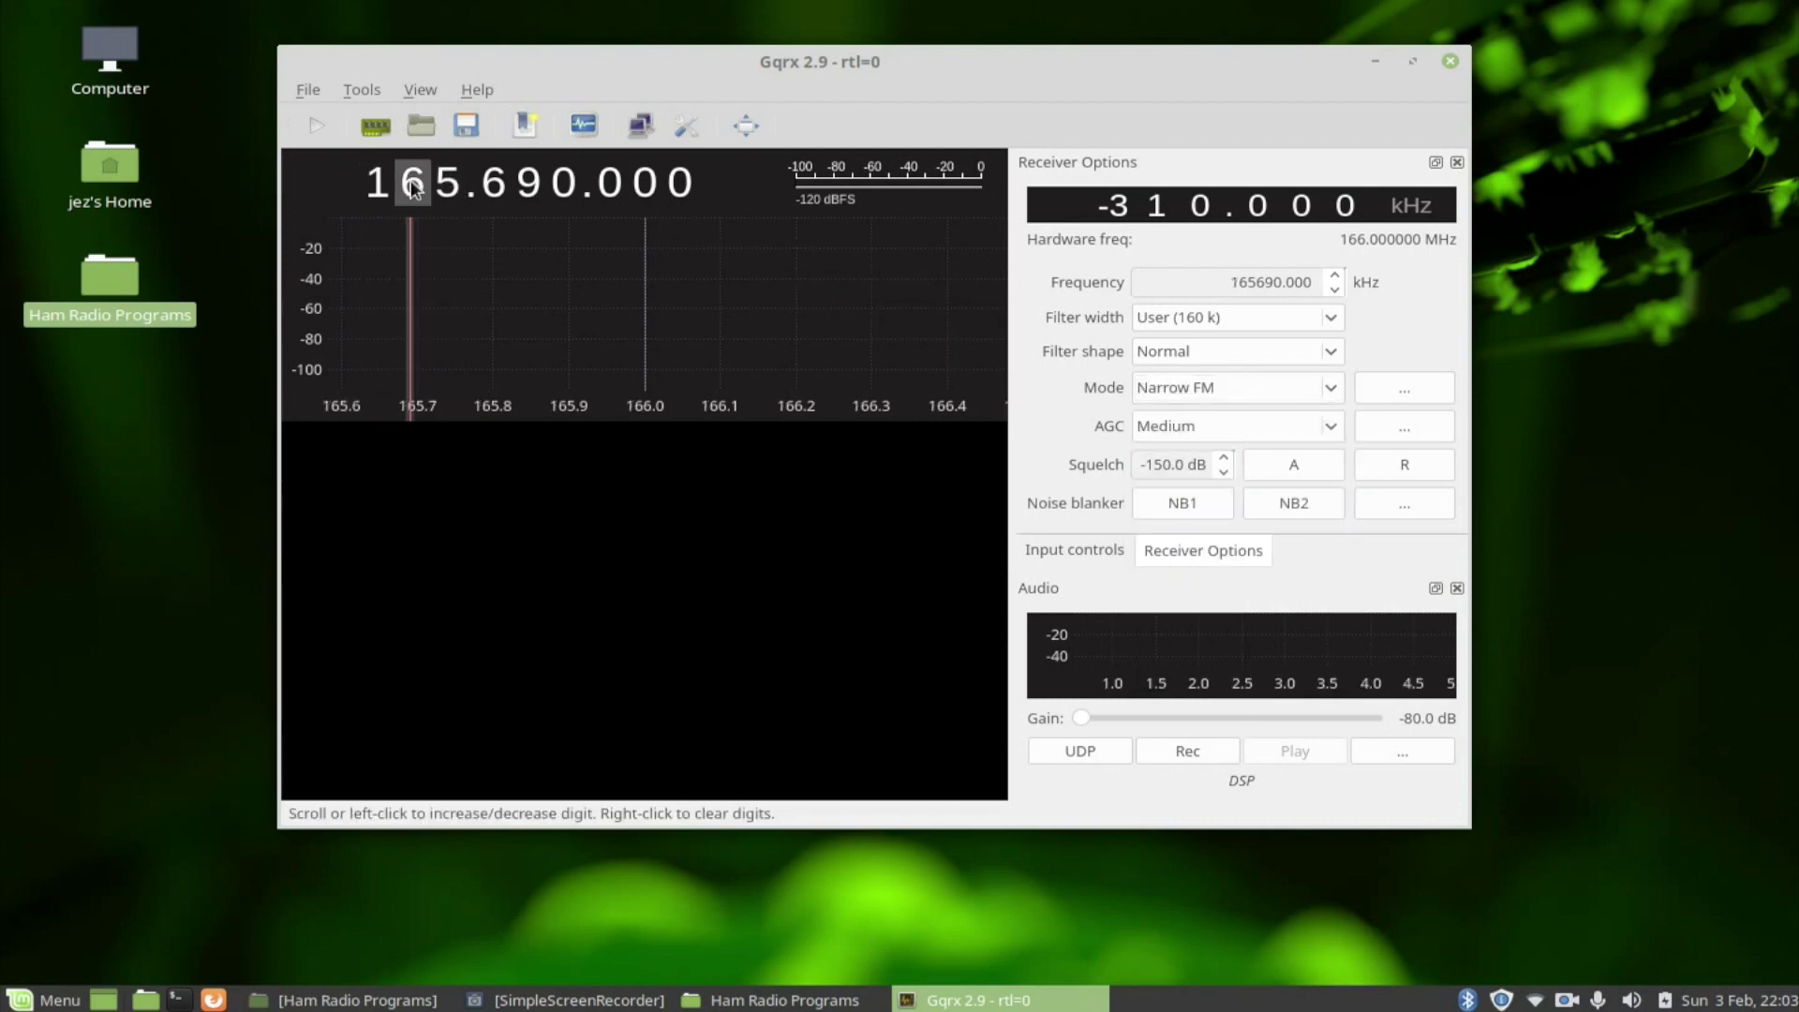
scroll(413, 187, down, 2)
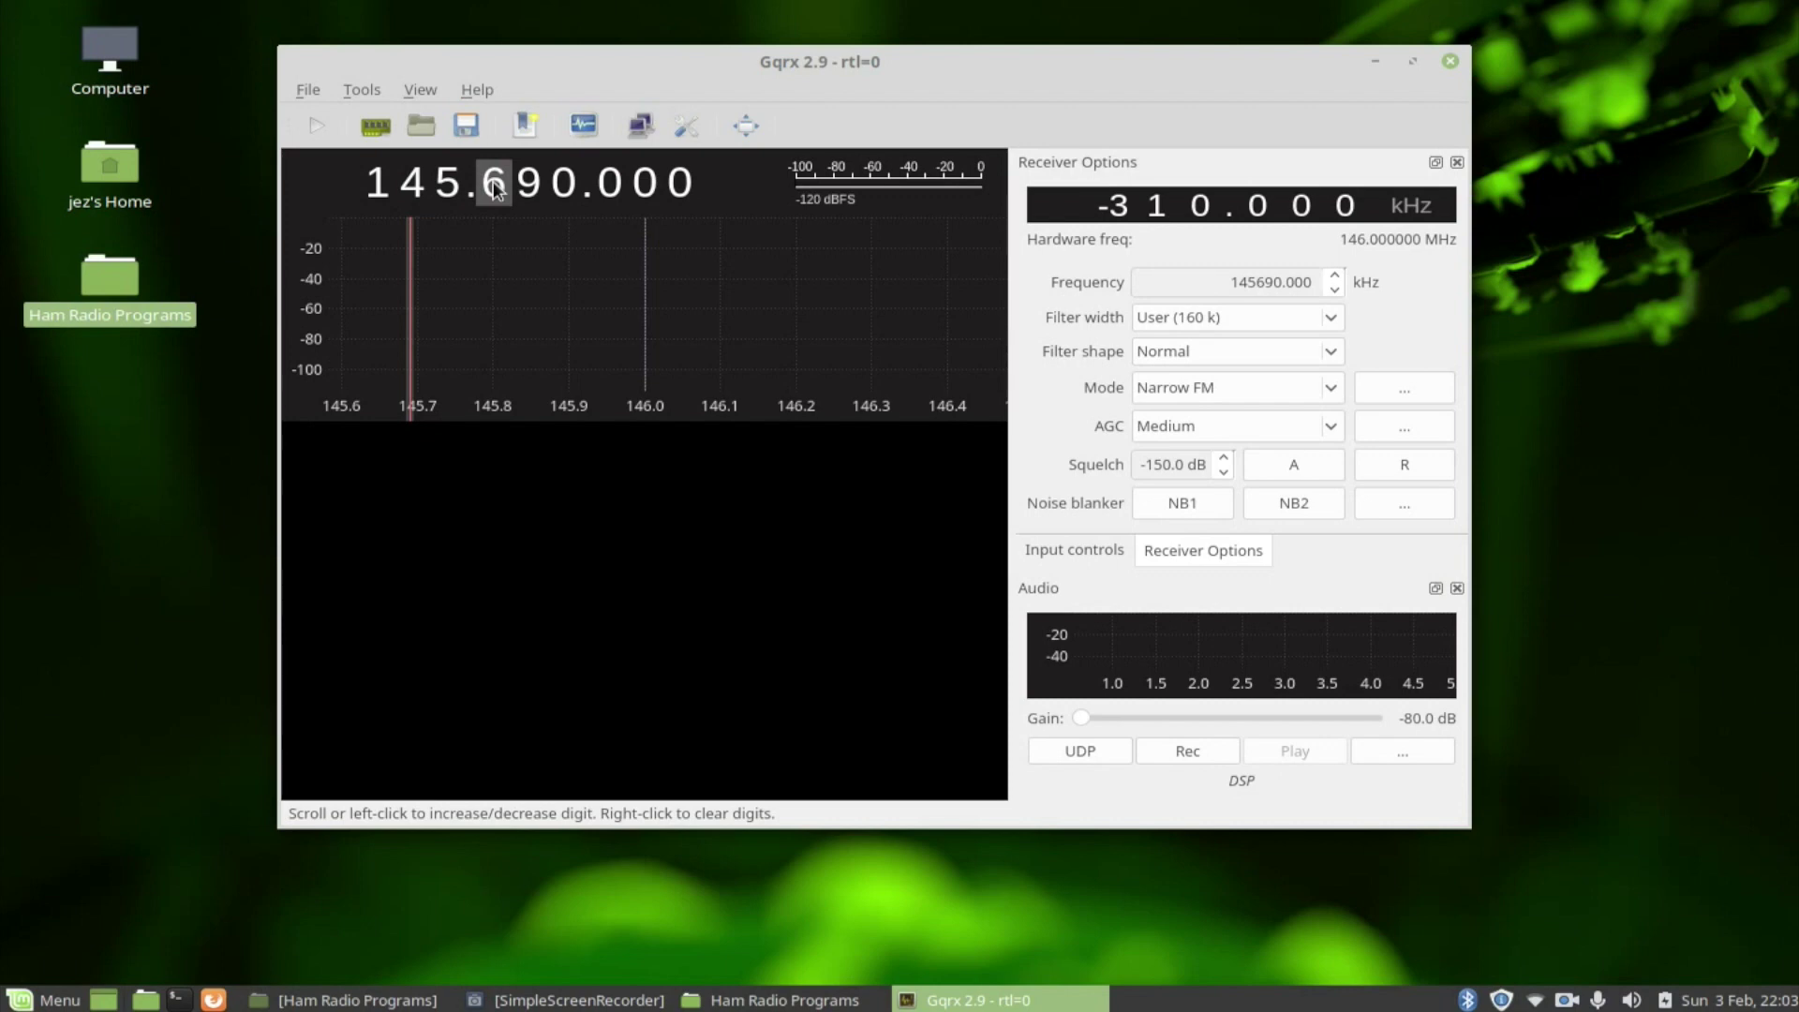
scroll(493, 188, down, 9)
scroll(565, 187, up, 5)
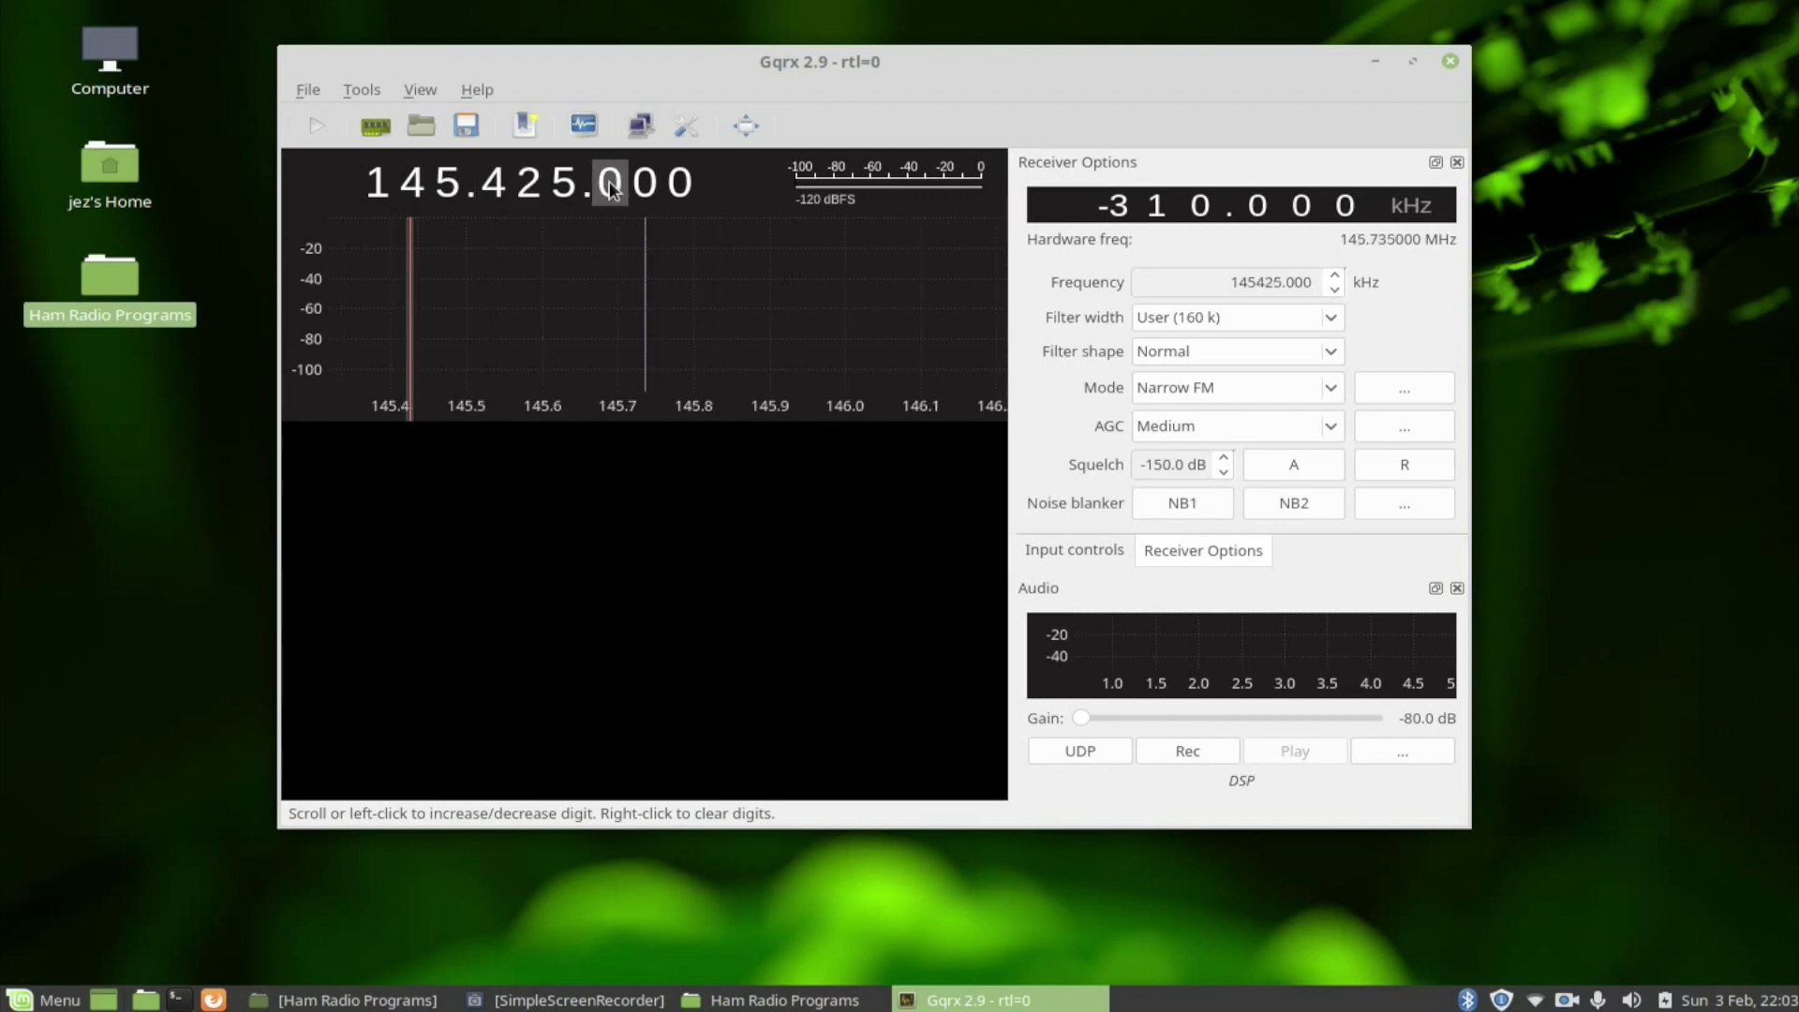
click(314, 126)
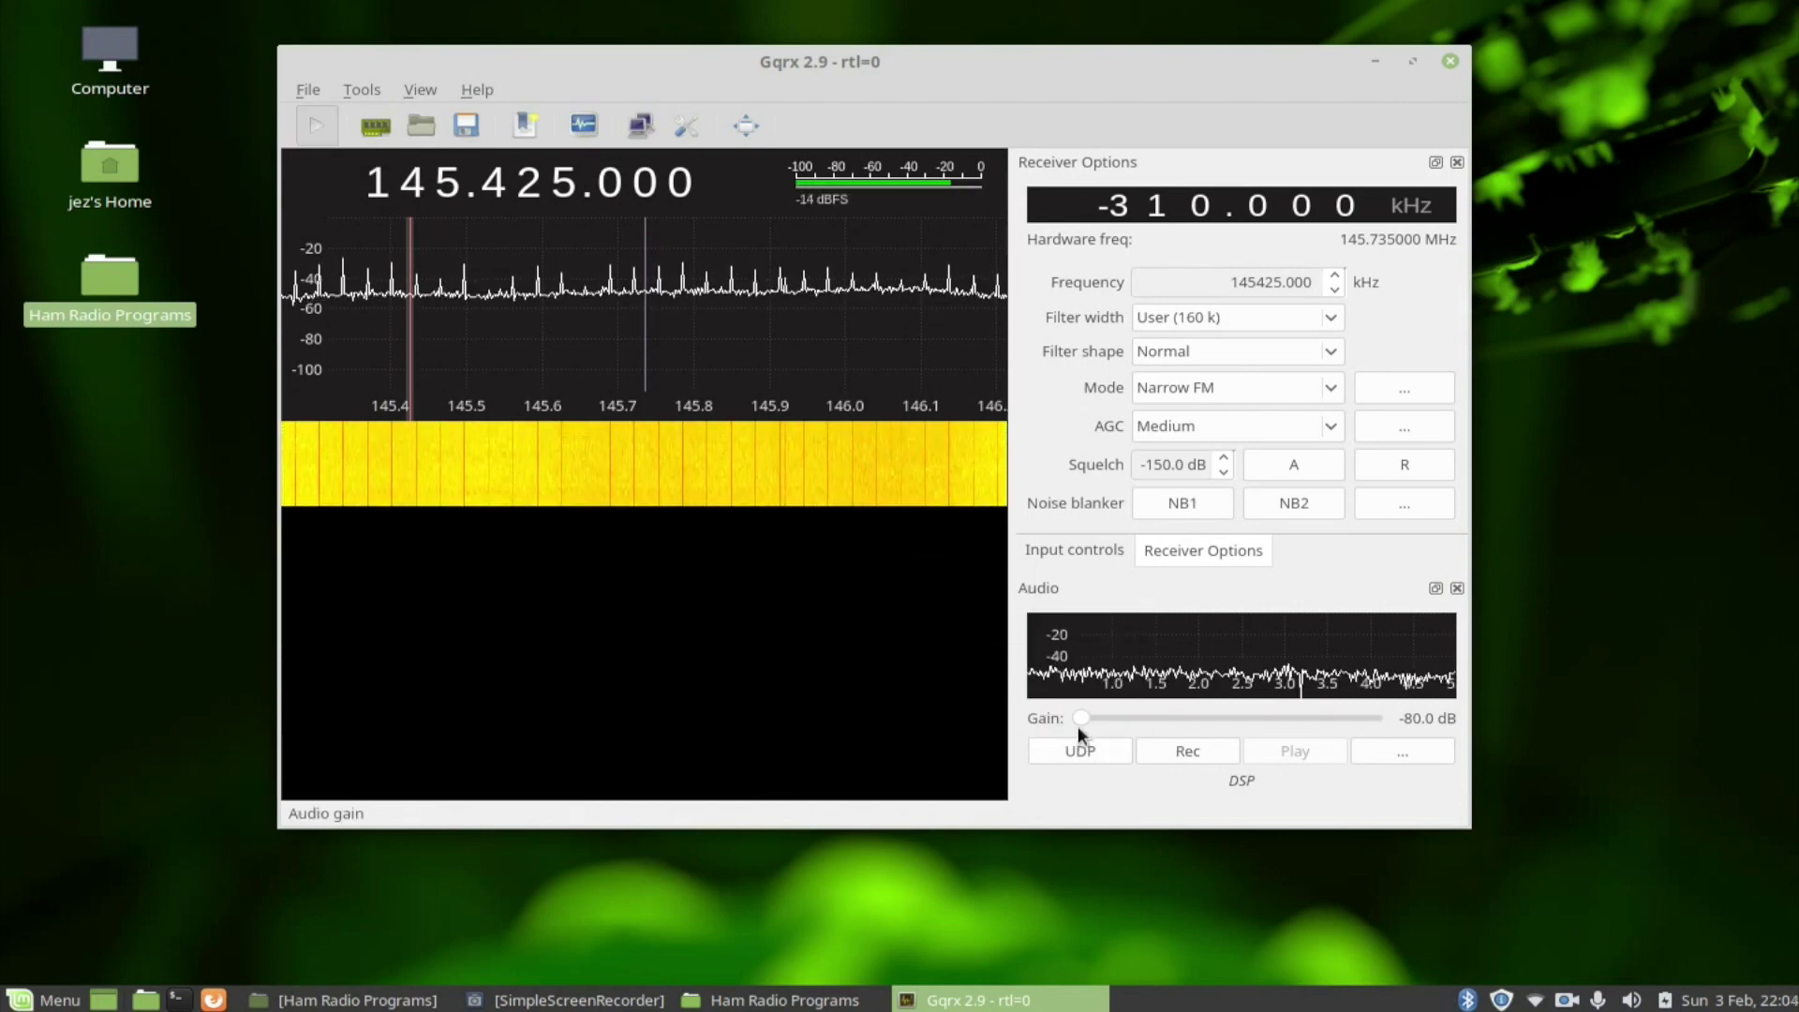
drag(1074, 715, 1251, 716)
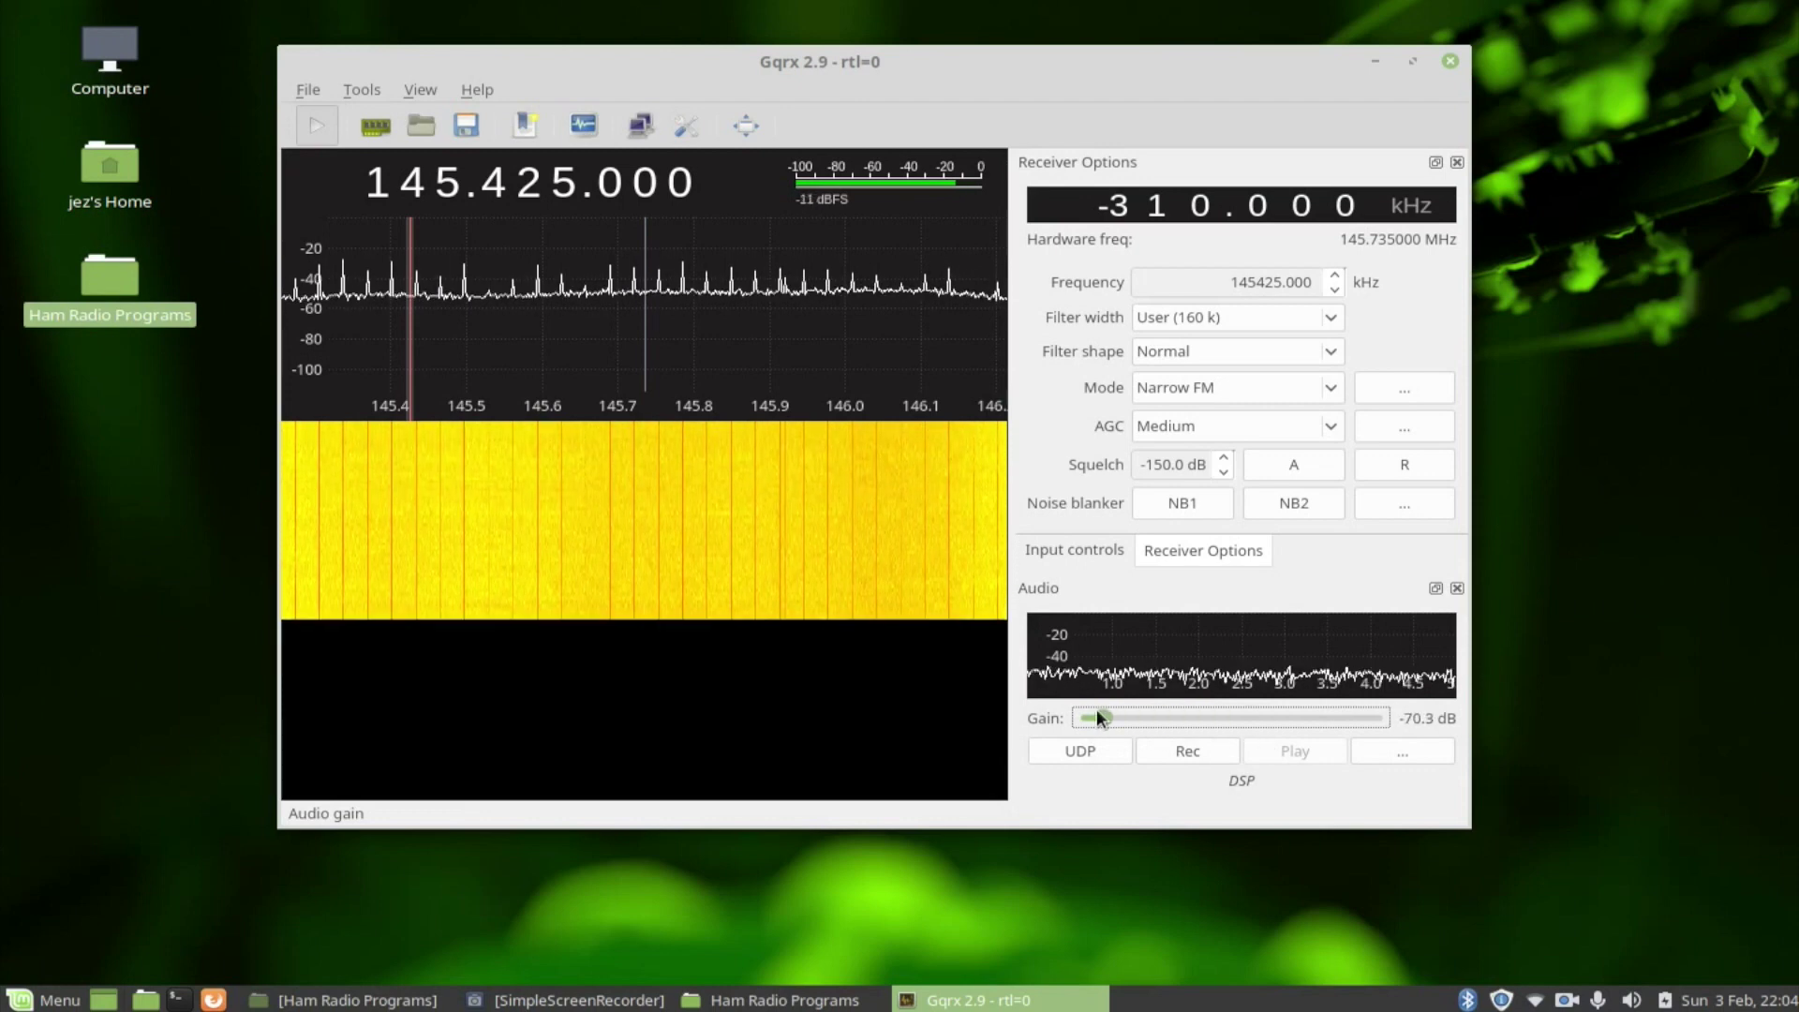
drag(1098, 716, 1083, 712)
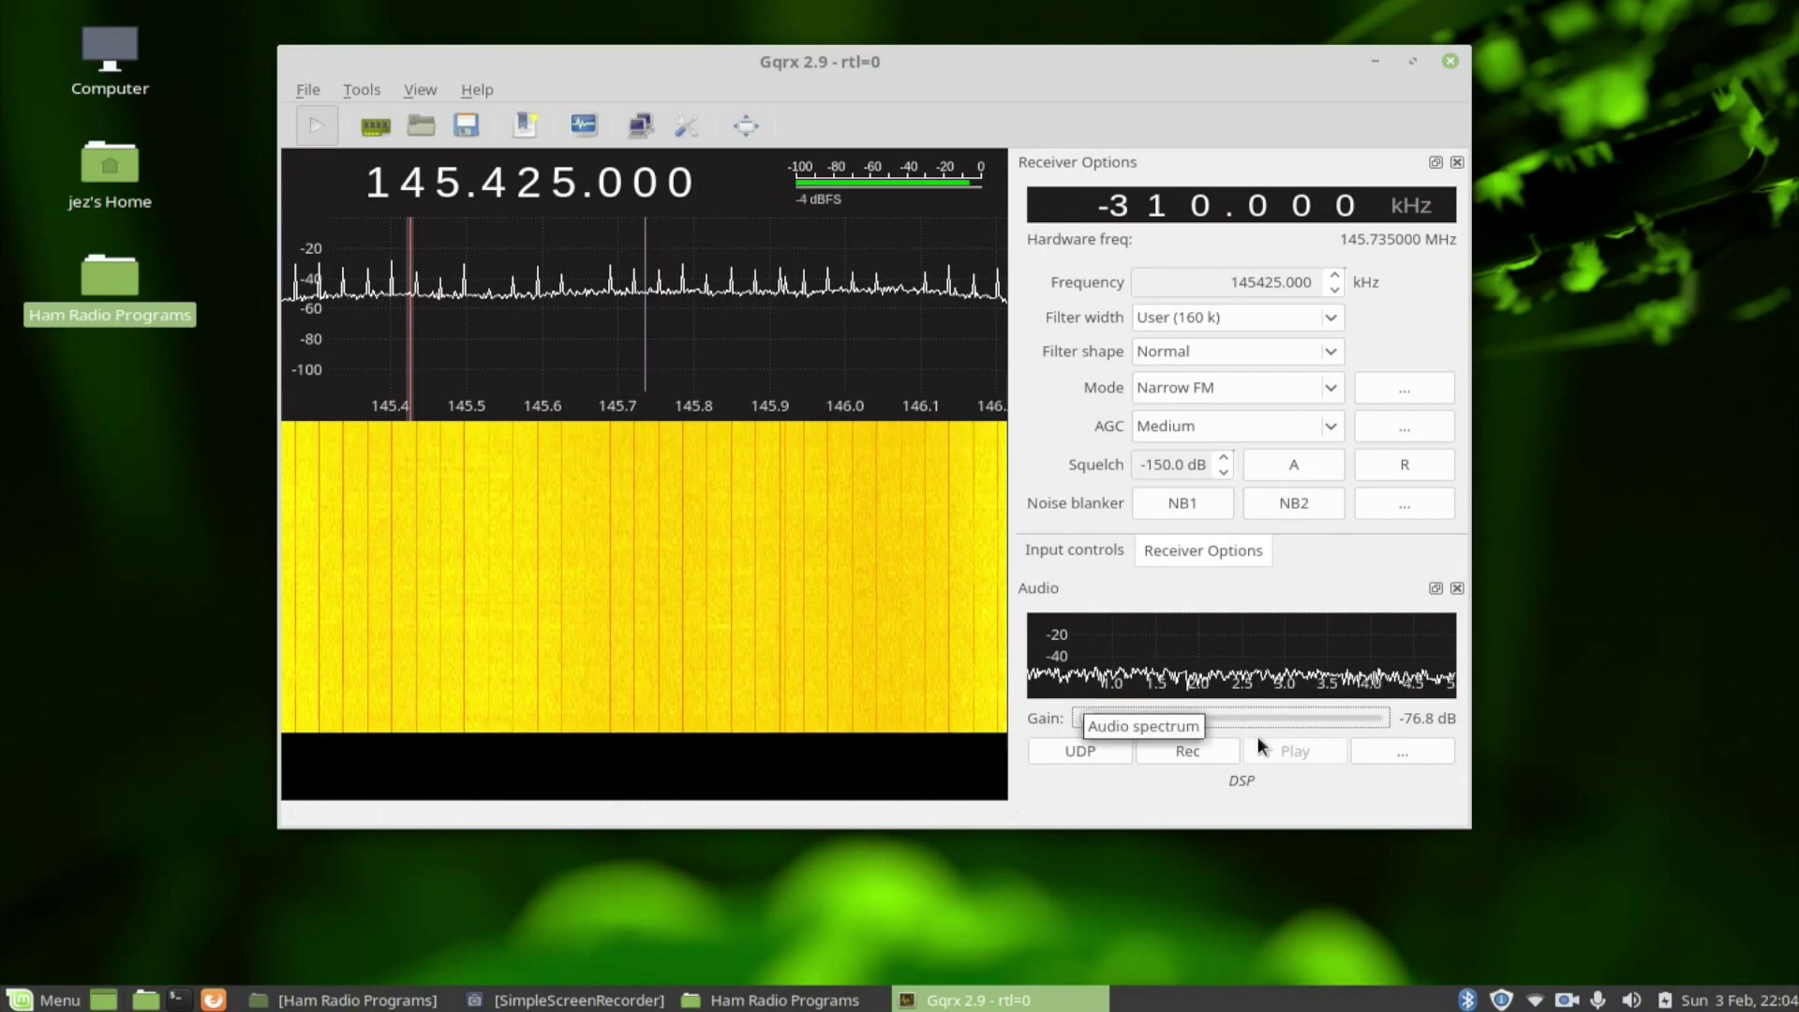
drag(1091, 716, 1262, 721)
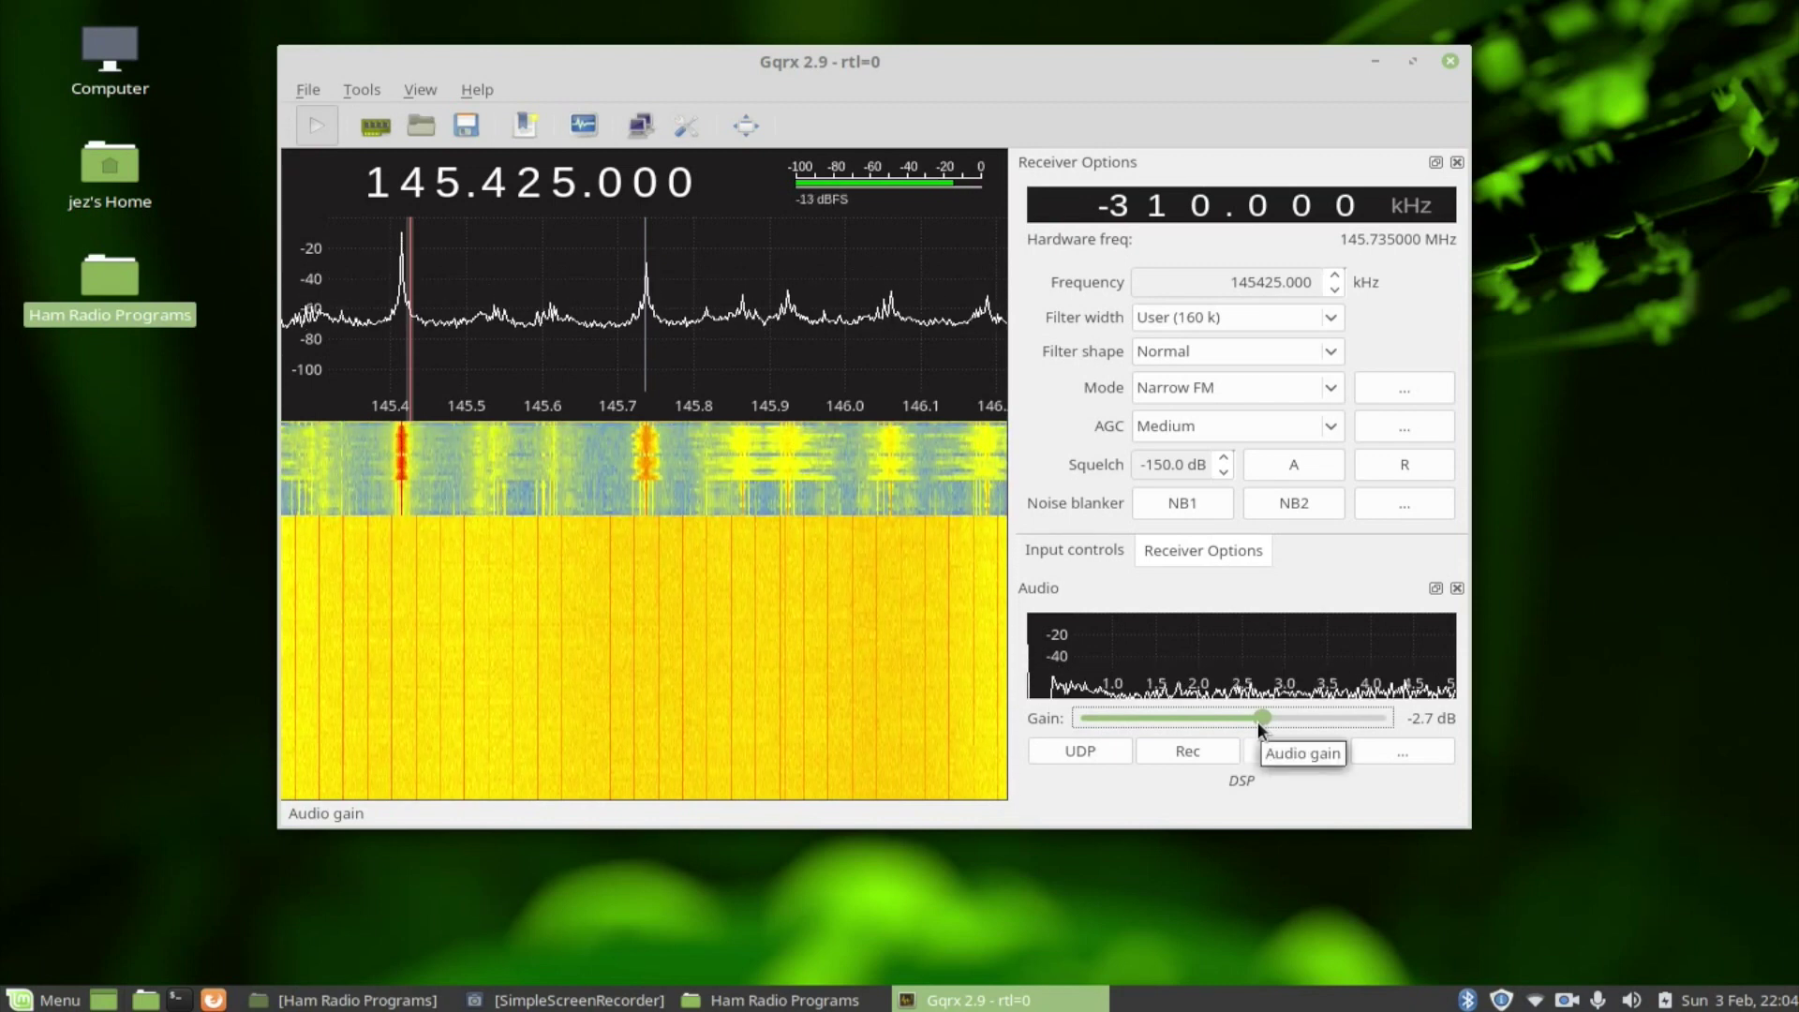
drag(1258, 720, 1075, 699)
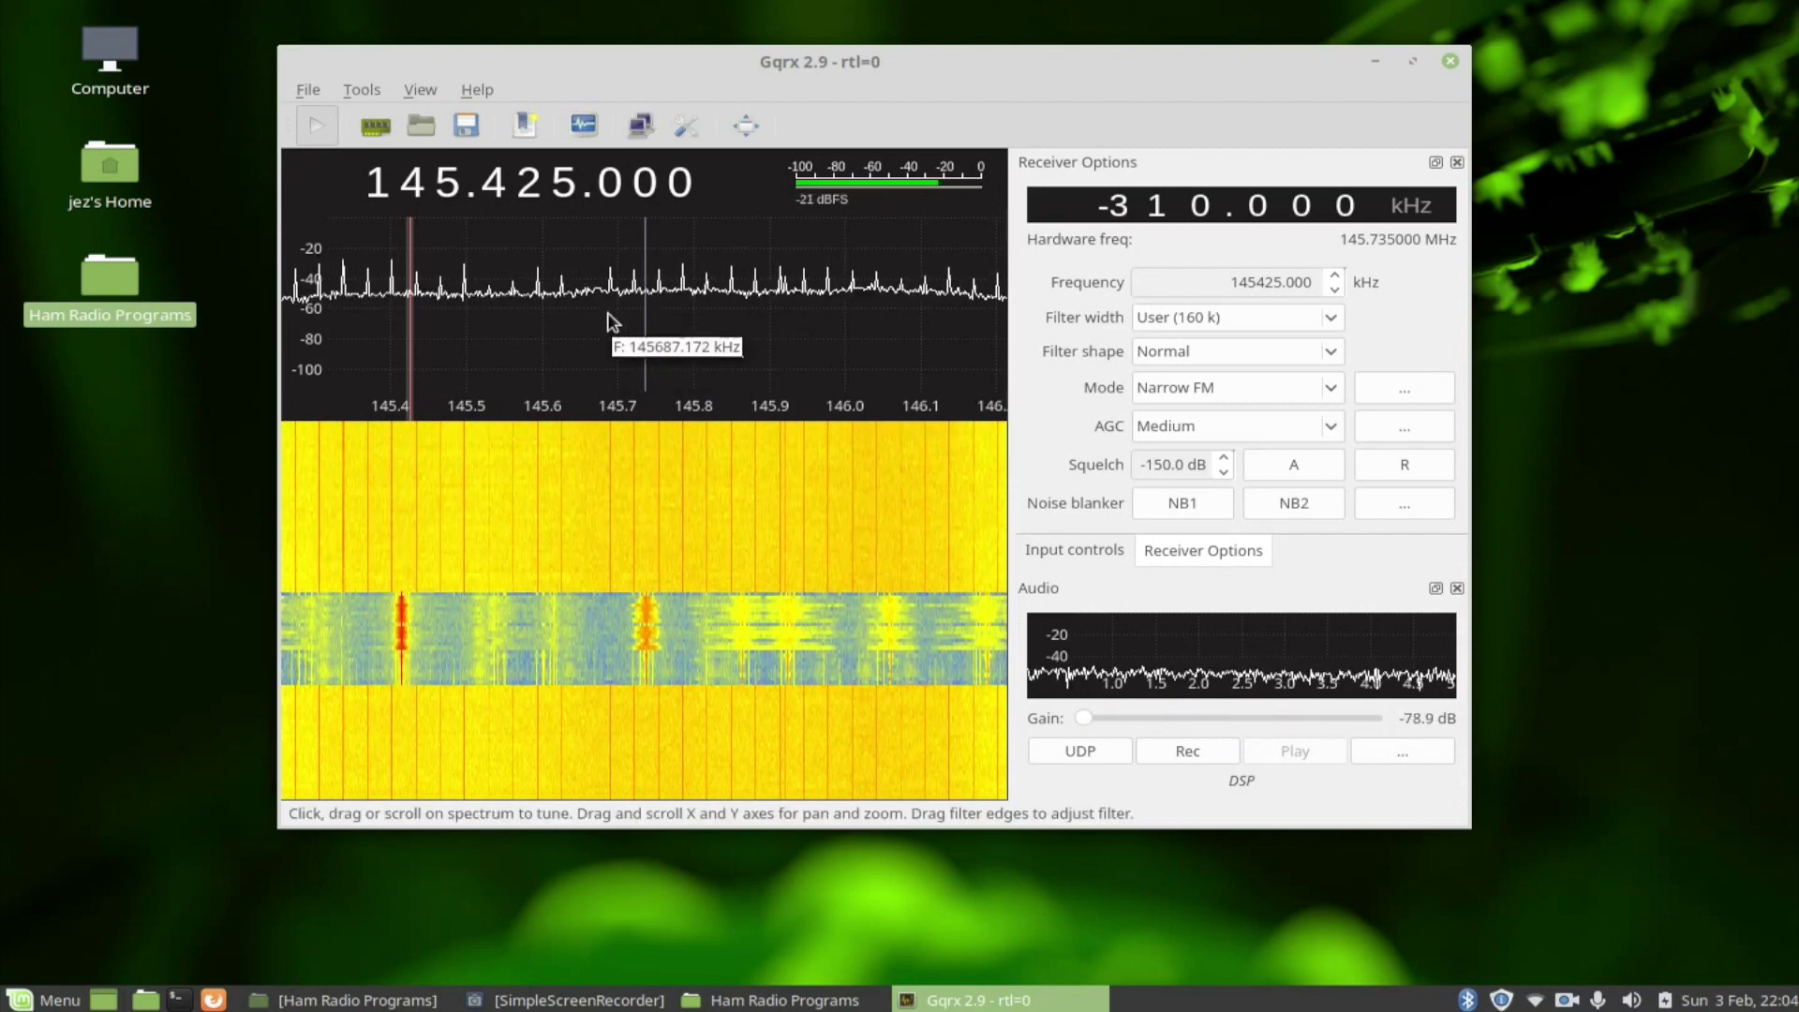
Set frequency correction to 77.0 ppm, then test audio gain and return it to -80.0 dB.
click(1051, 553)
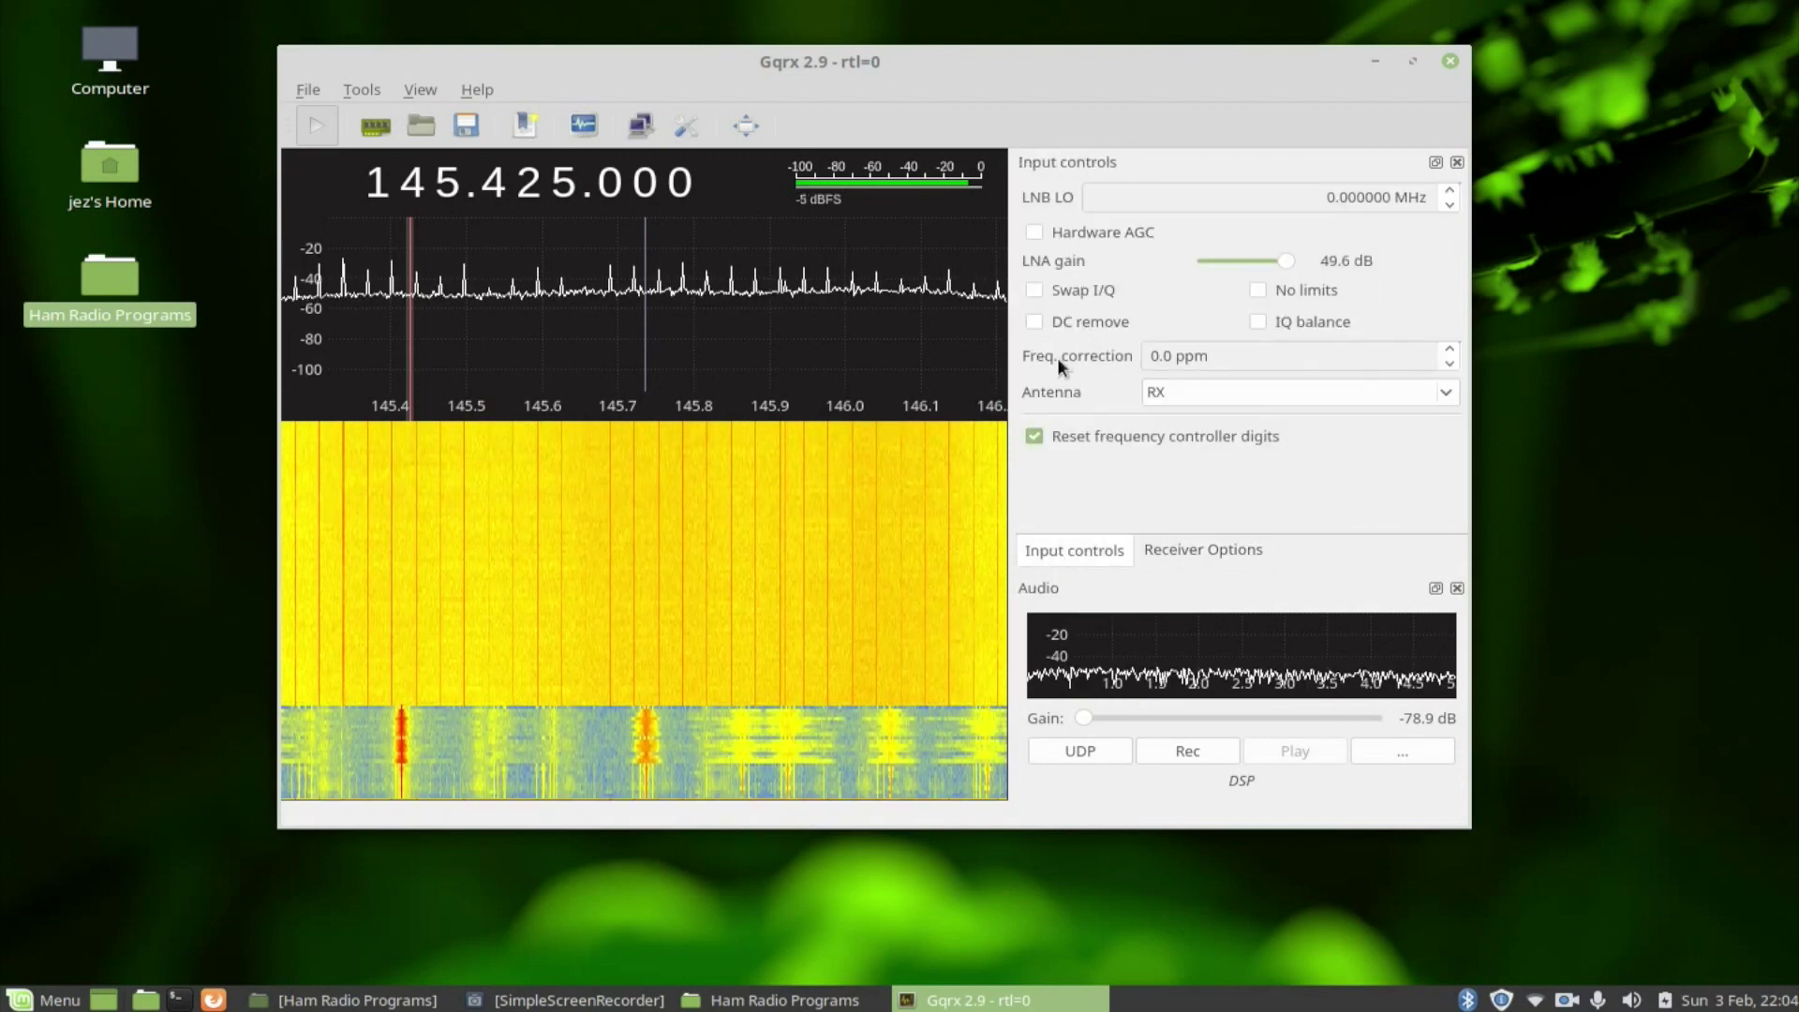
scroll(1167, 356, up, 13)
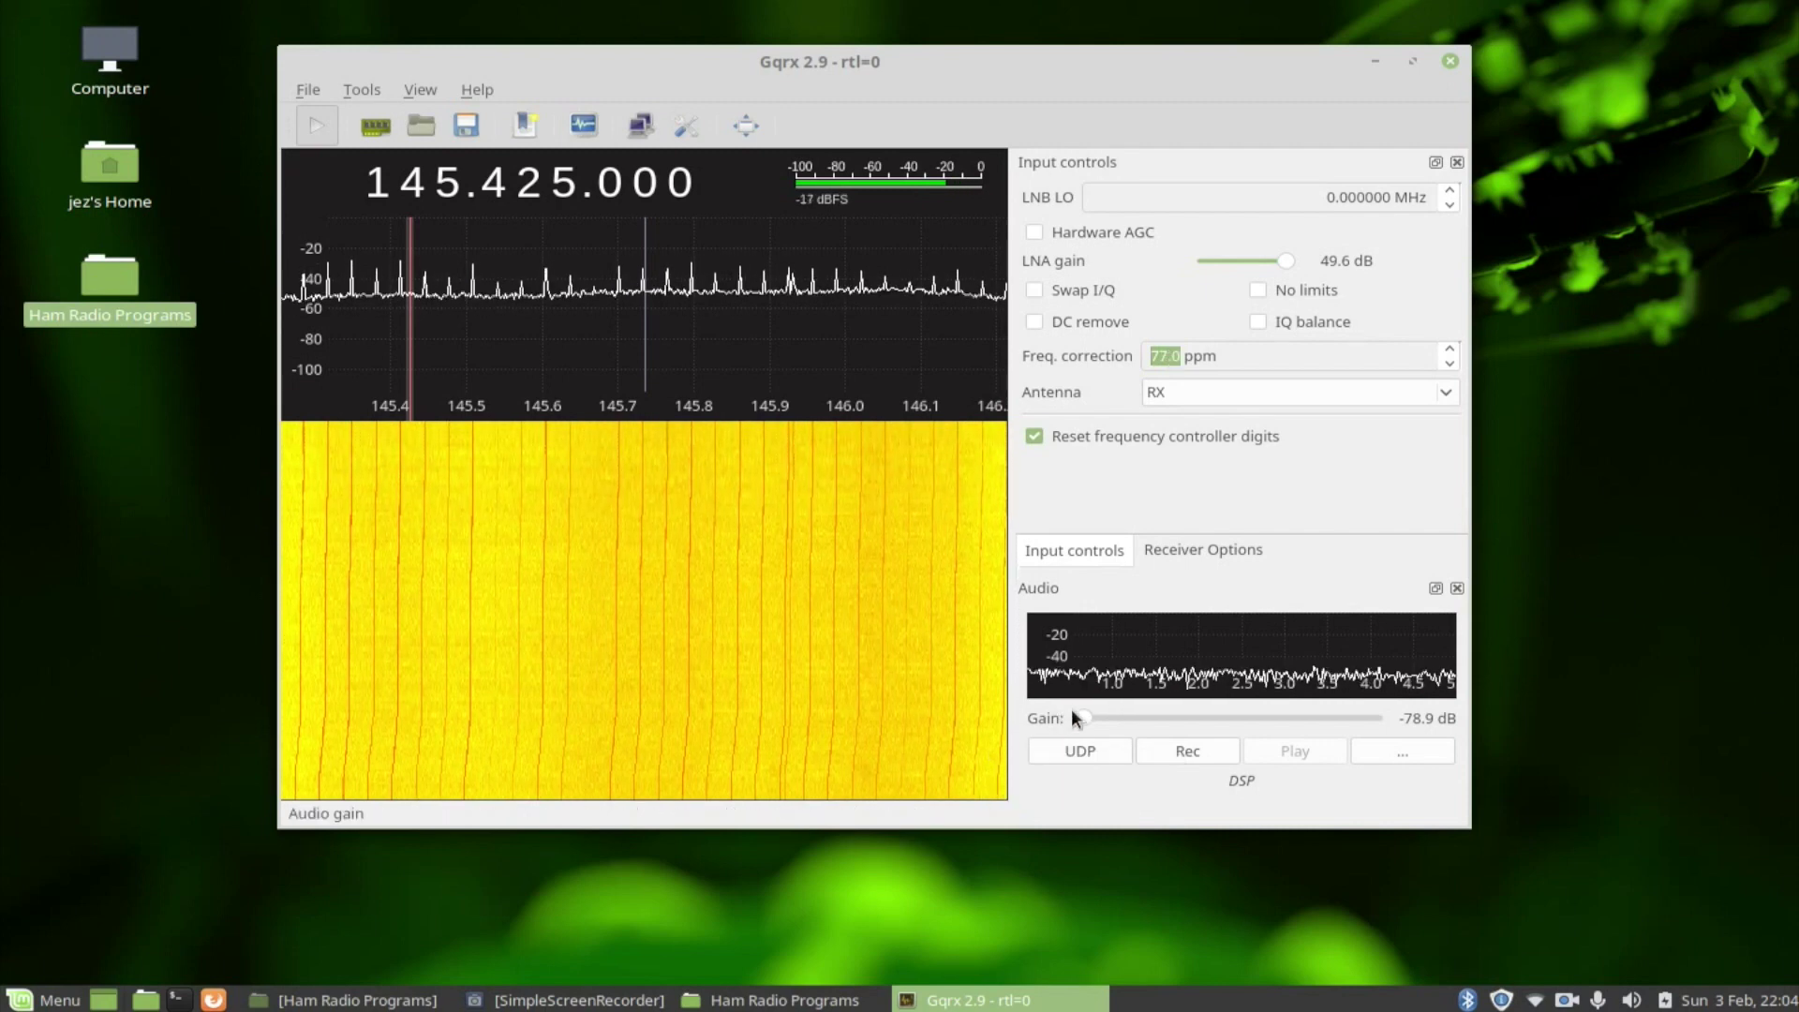
drag(1084, 718, 1256, 722)
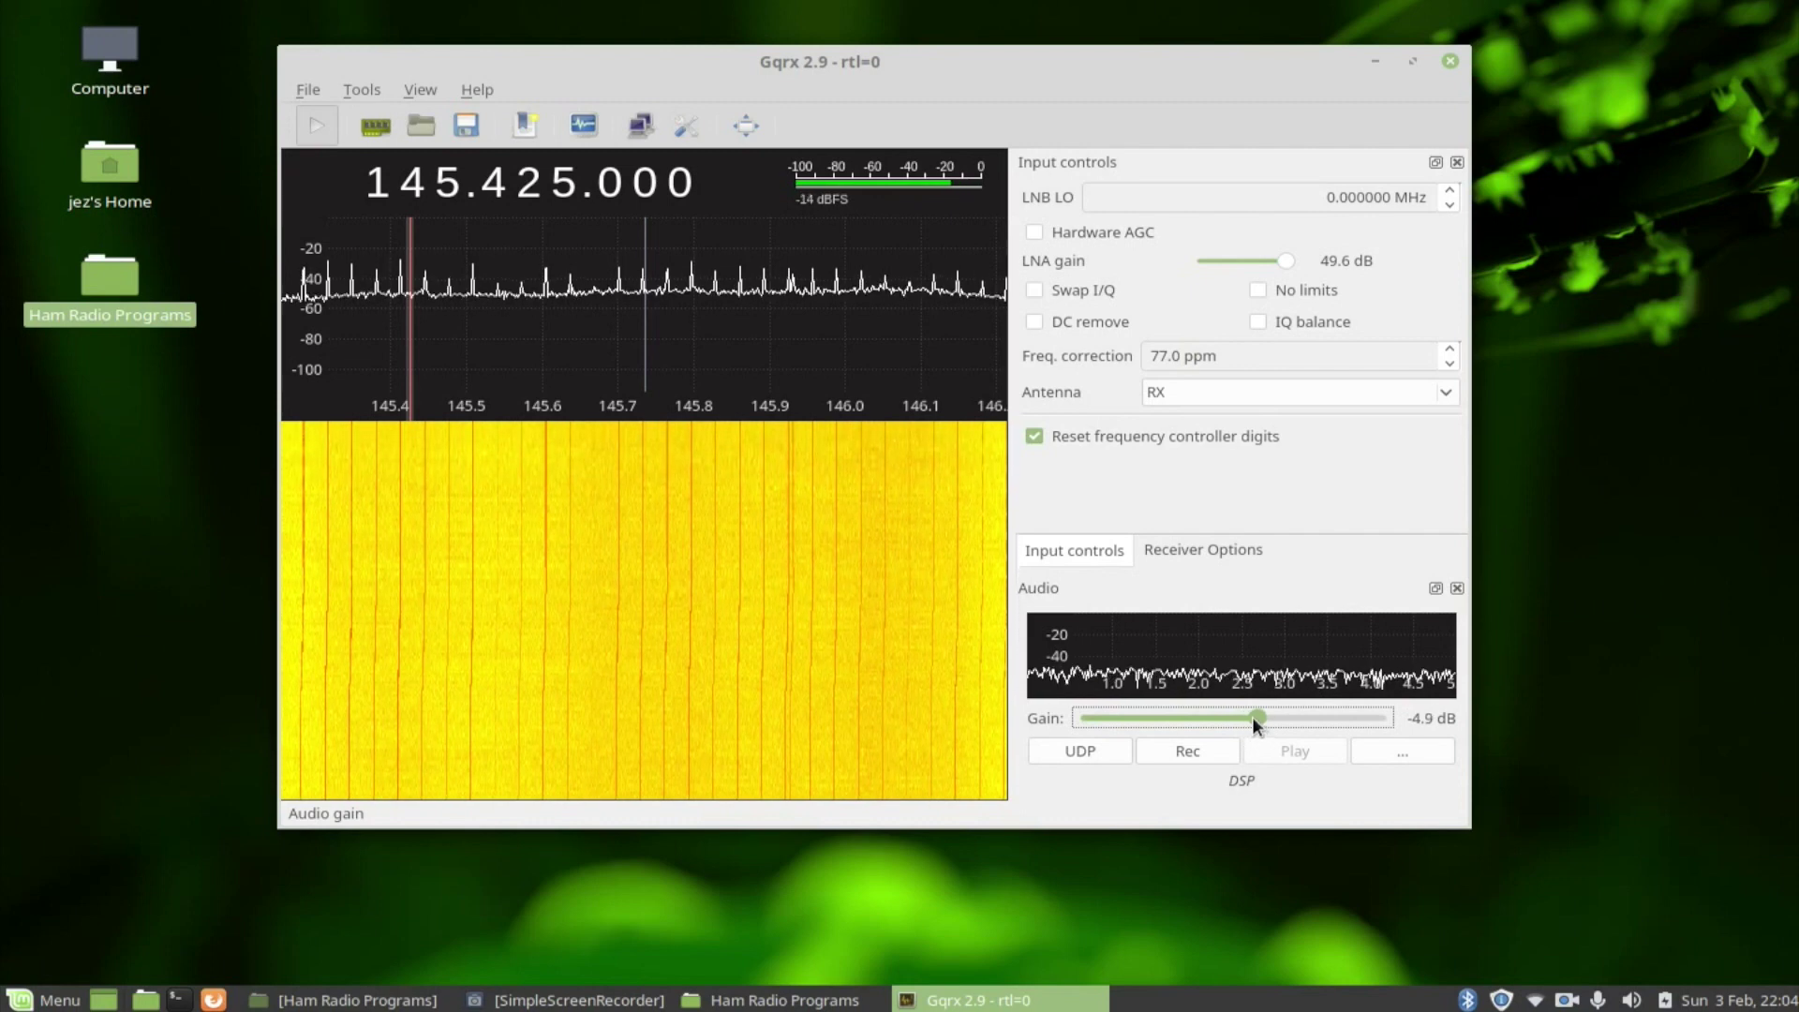
drag(1254, 719, 1272, 722)
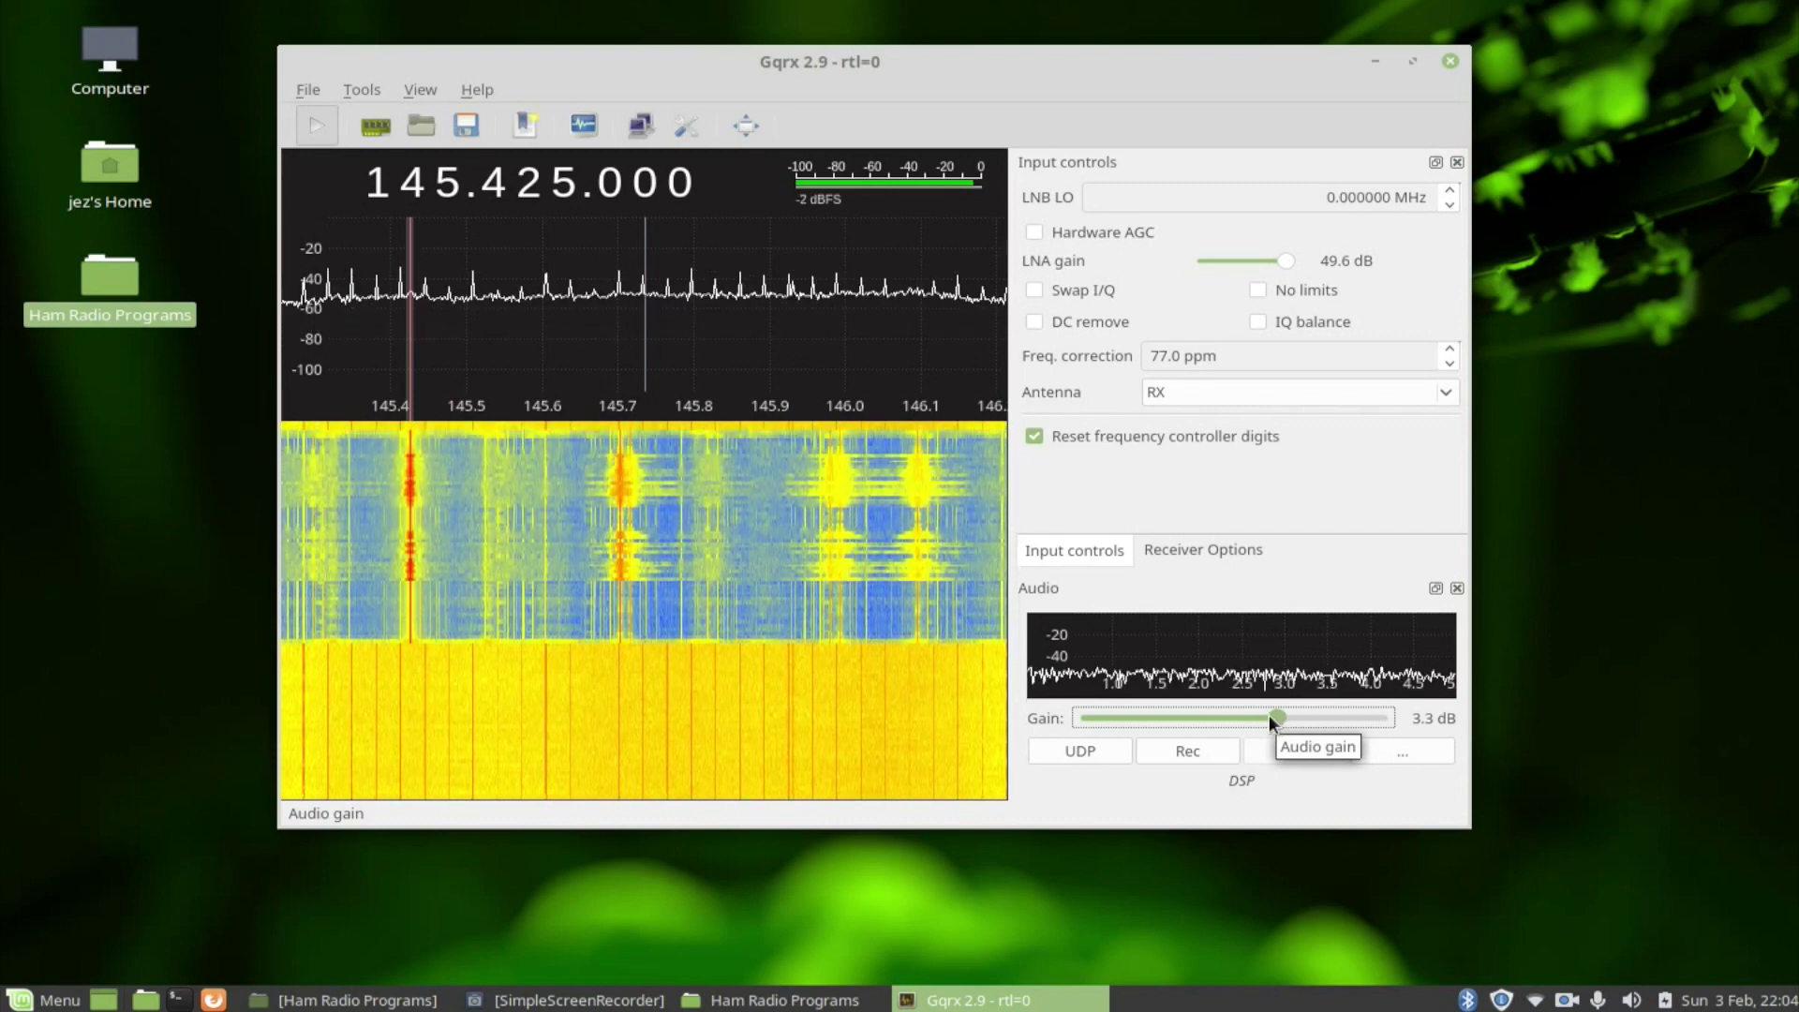
drag(1269, 715, 1051, 716)
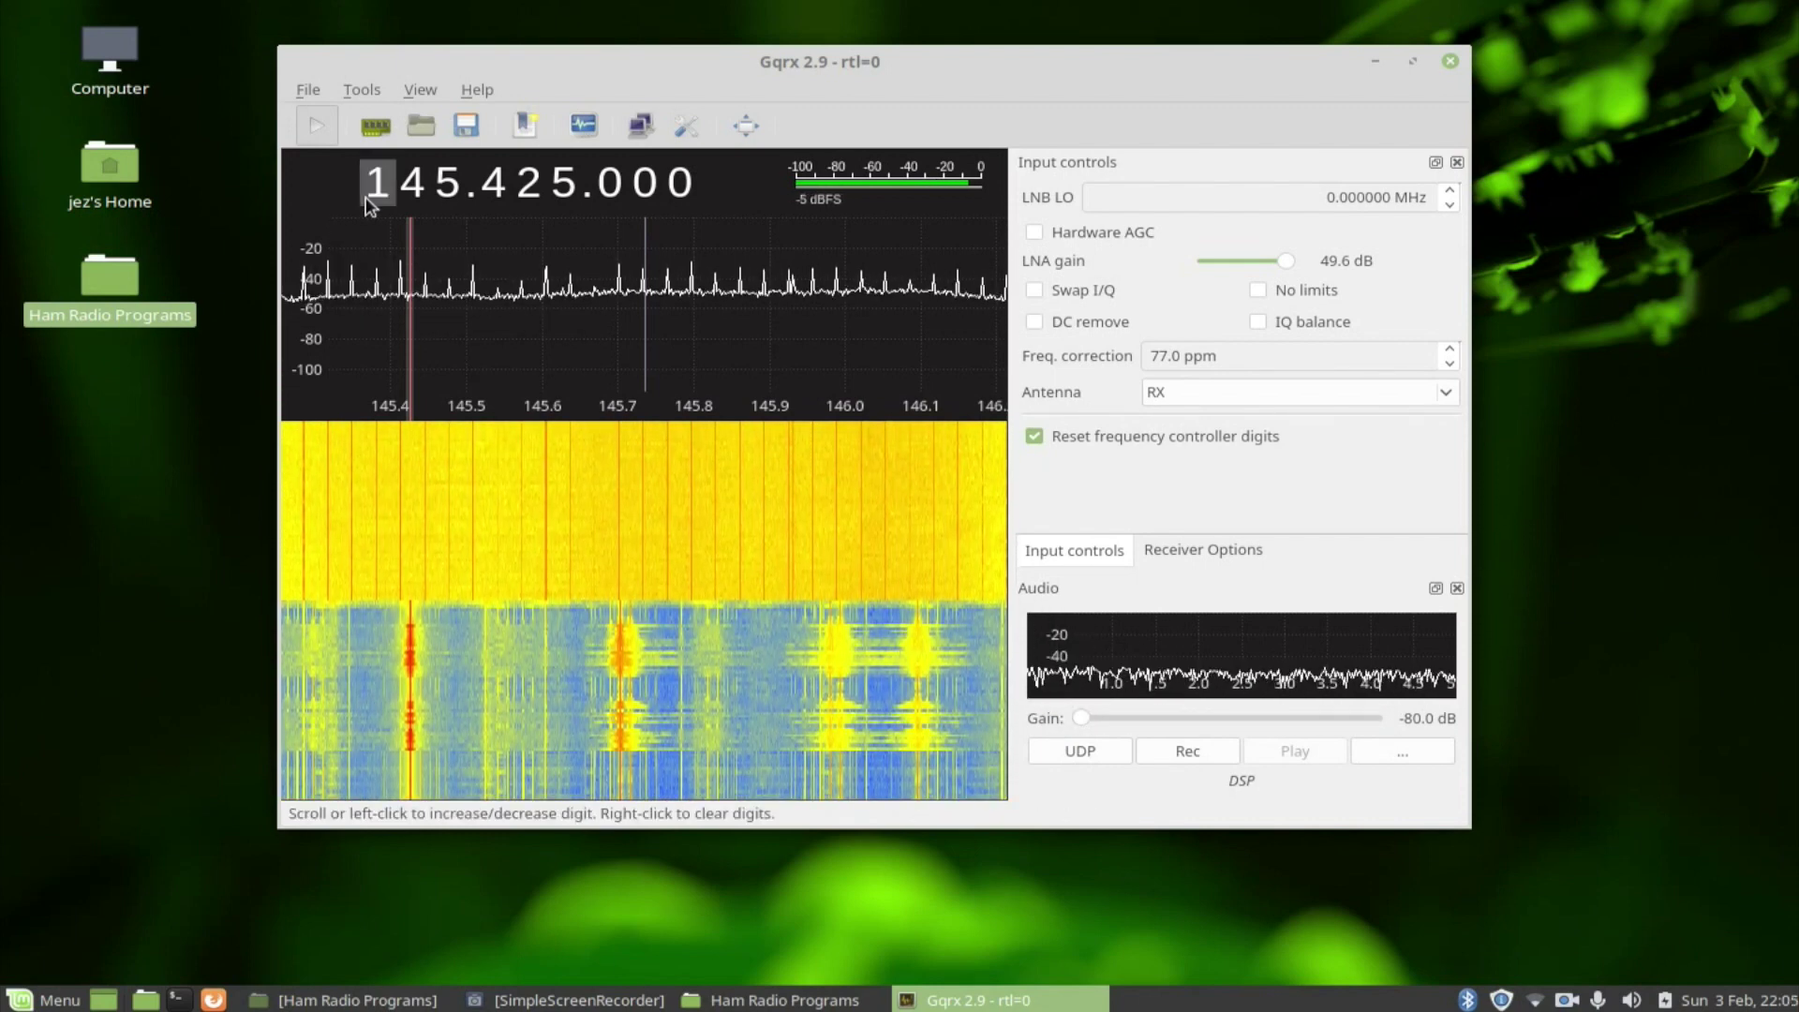
Tune to 434.400.000, raise audio gain to listen, then return it to -80.0 dB.
text(434.4)
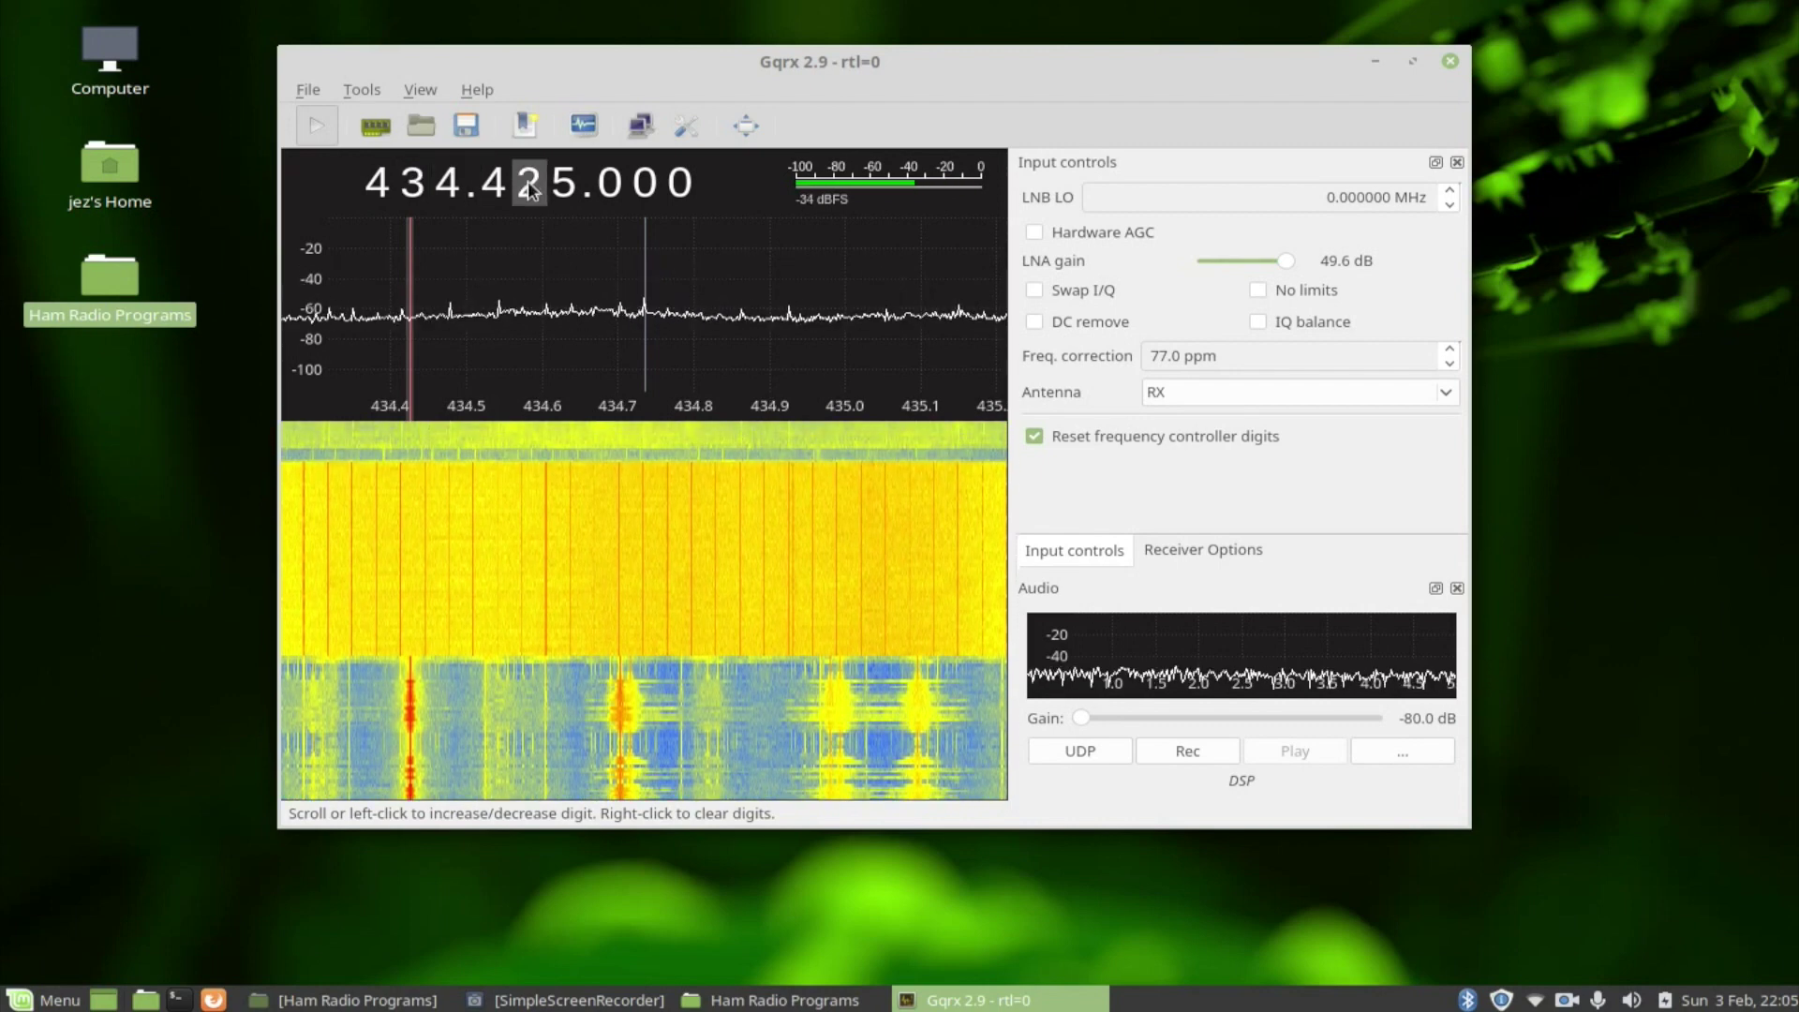
text(00.0)
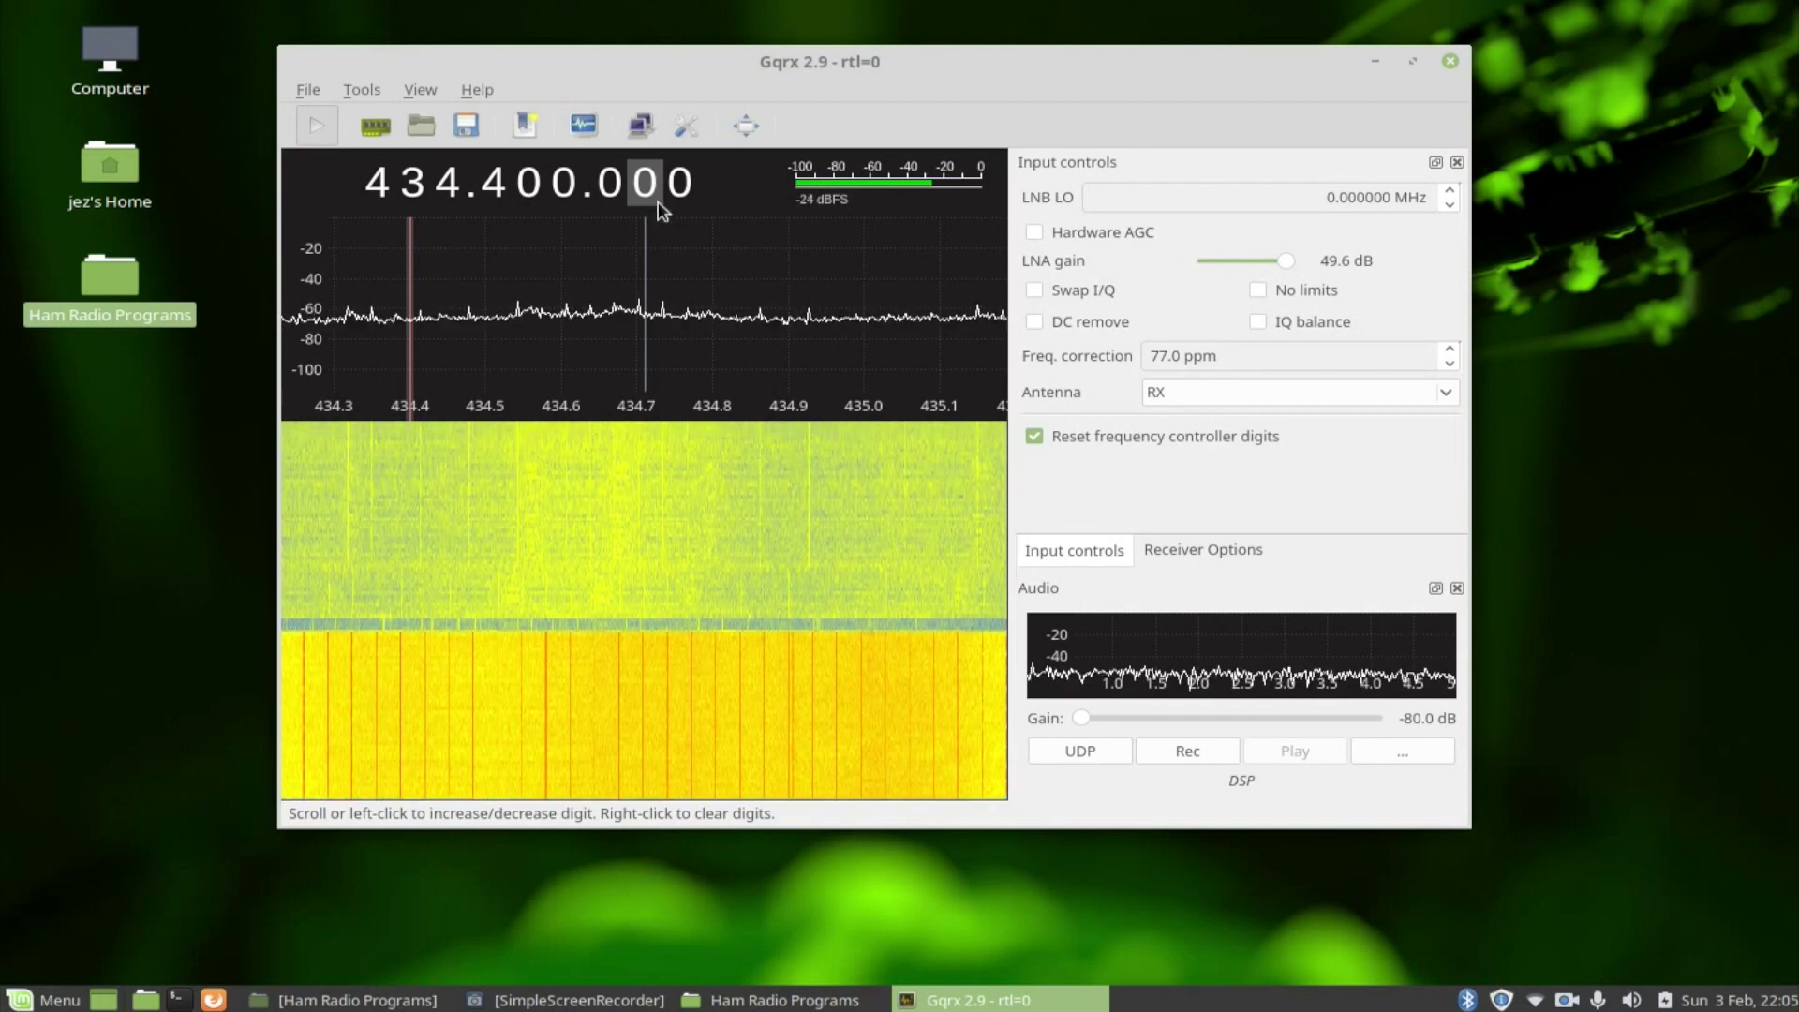
drag(1082, 716, 1302, 717)
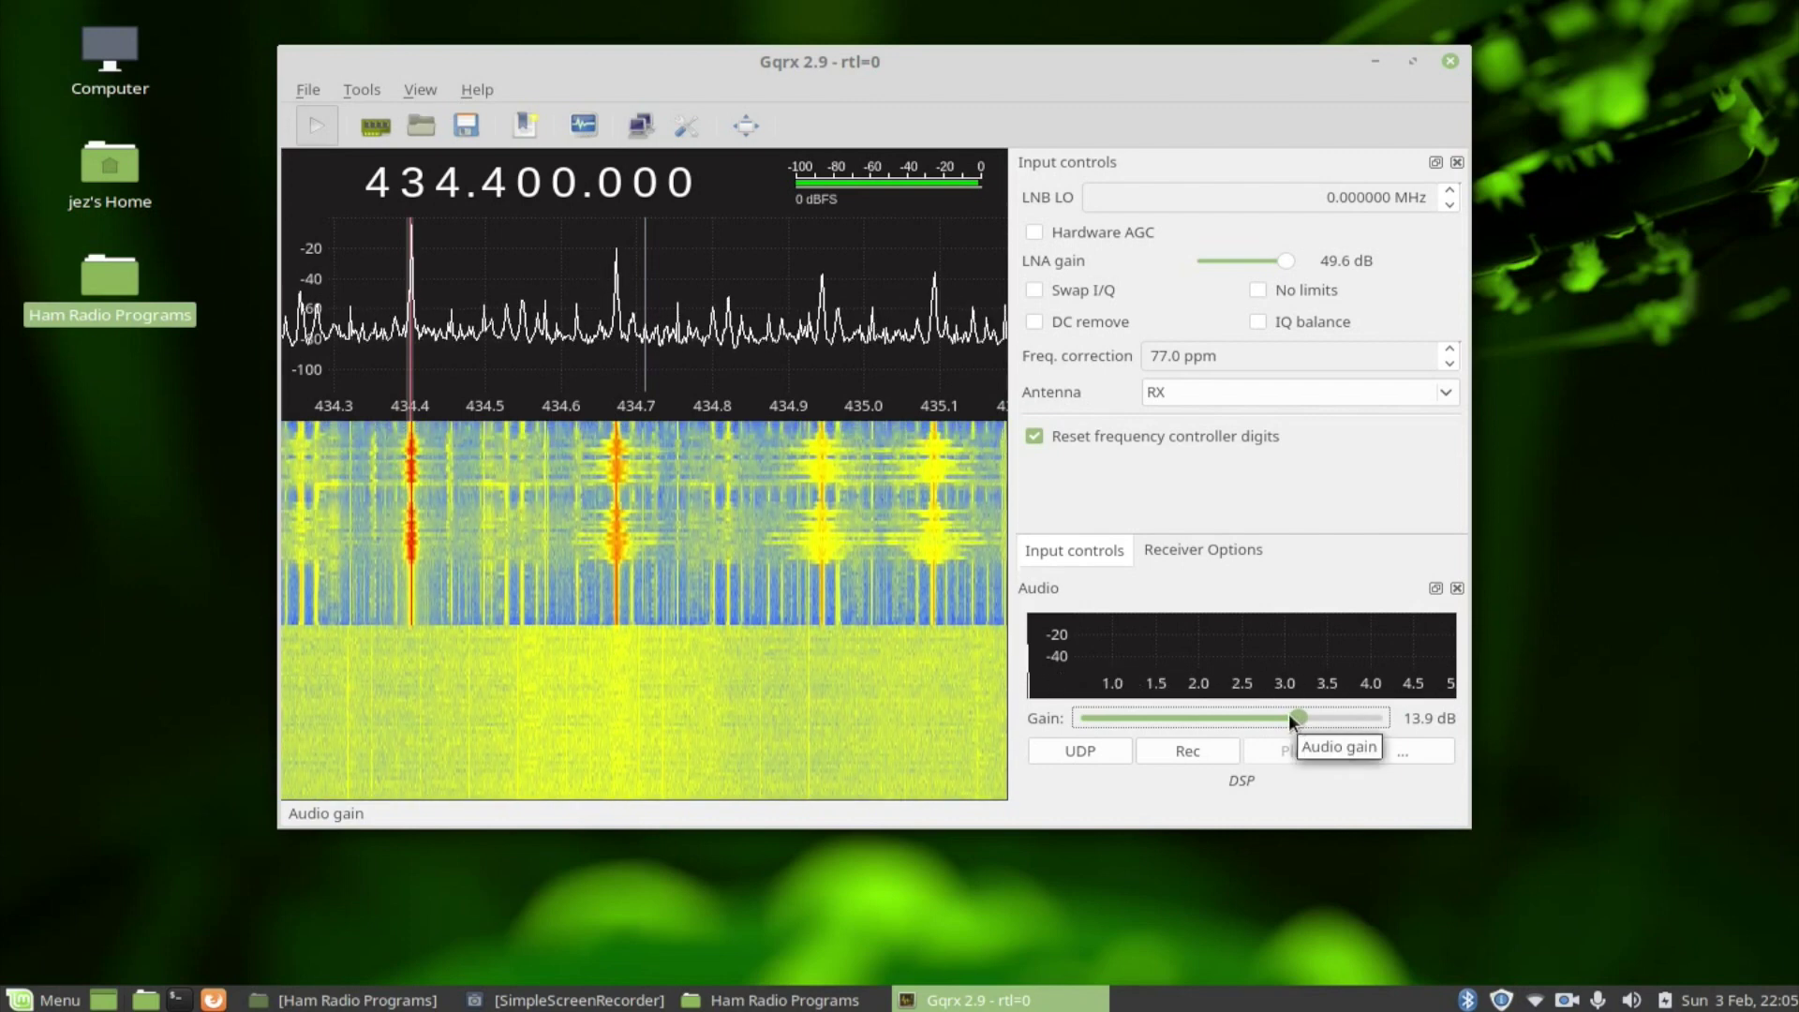
drag(1295, 714, 1049, 709)
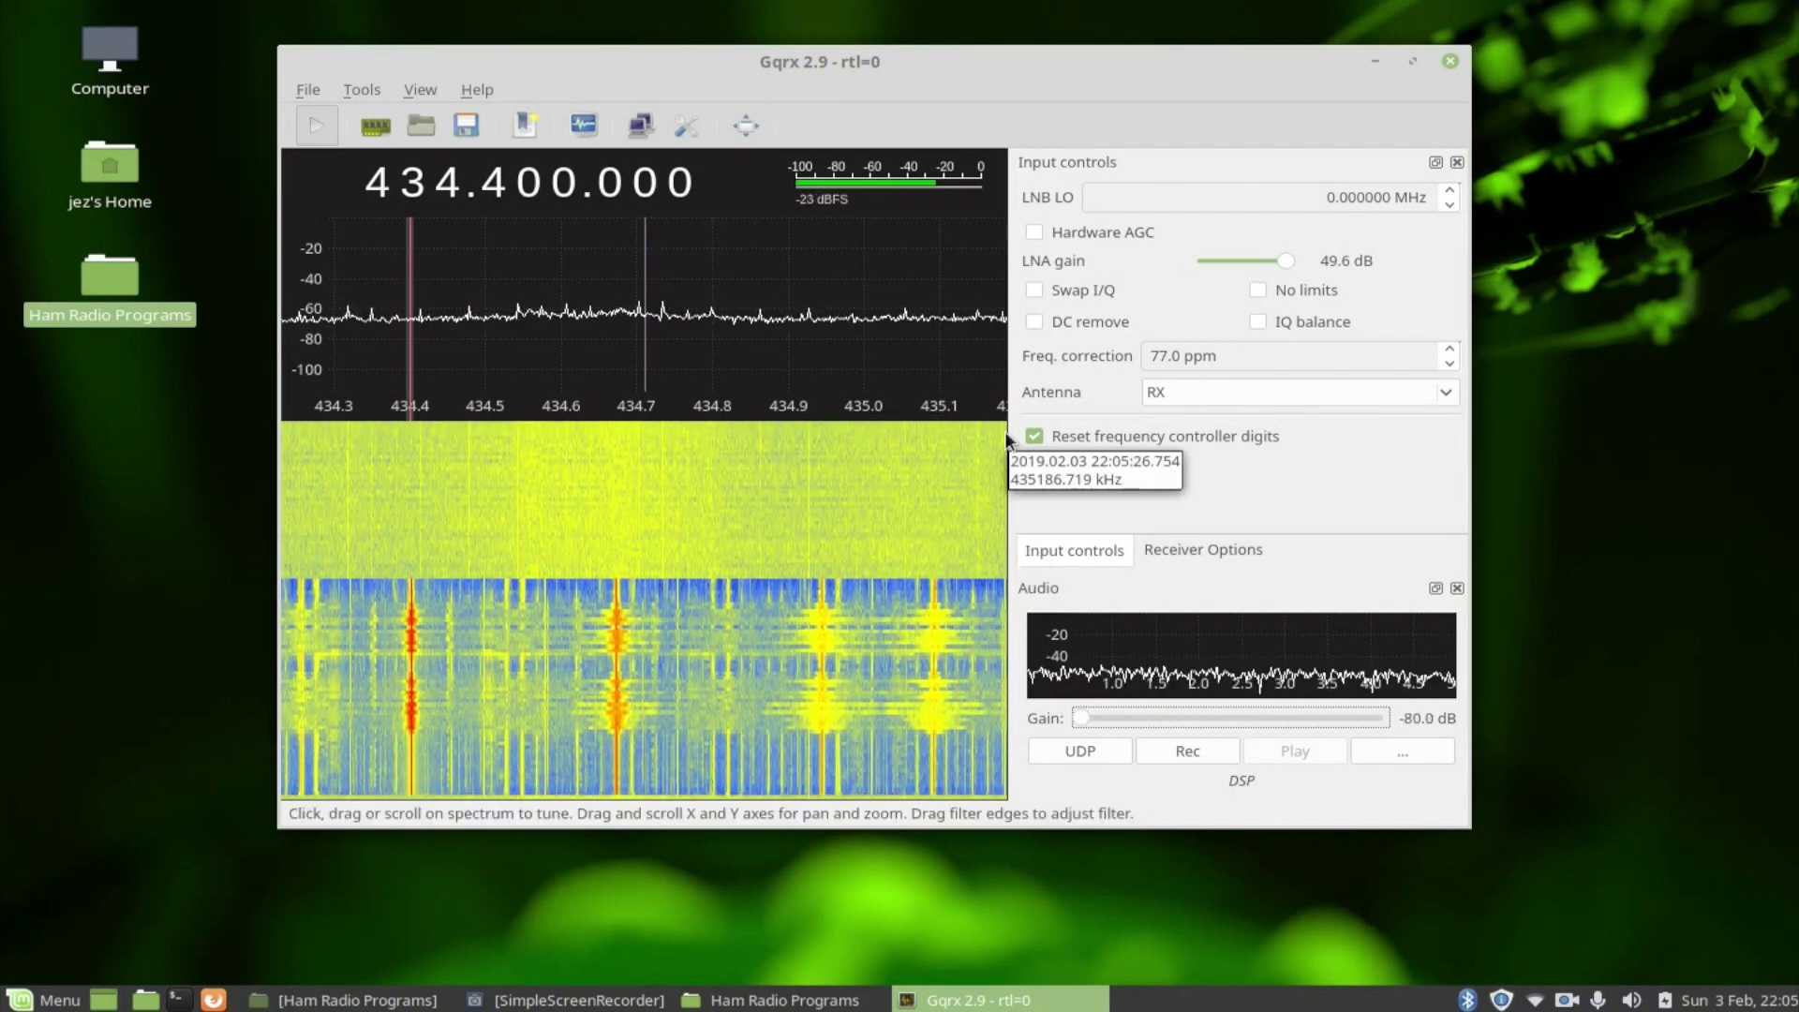
click(1200, 553)
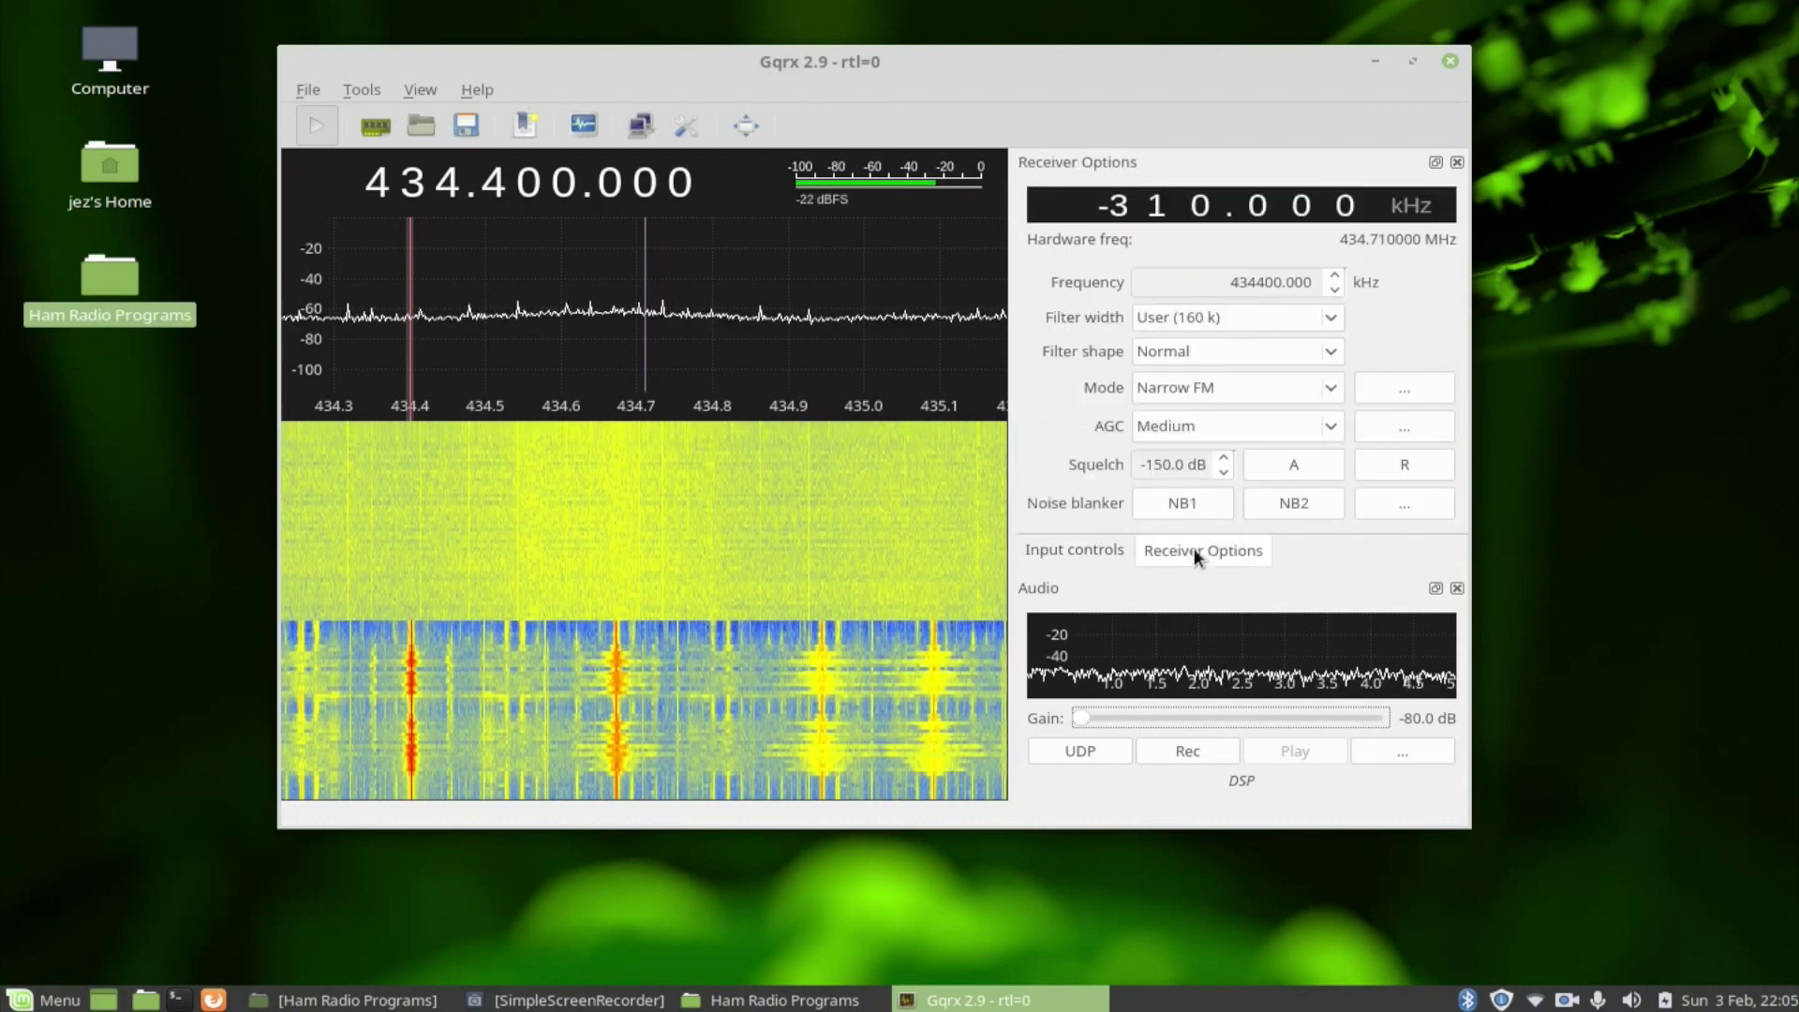
Switch demodulation to WFM (mono) and scroll the frequency to 105.800 MHz.
click(1192, 386)
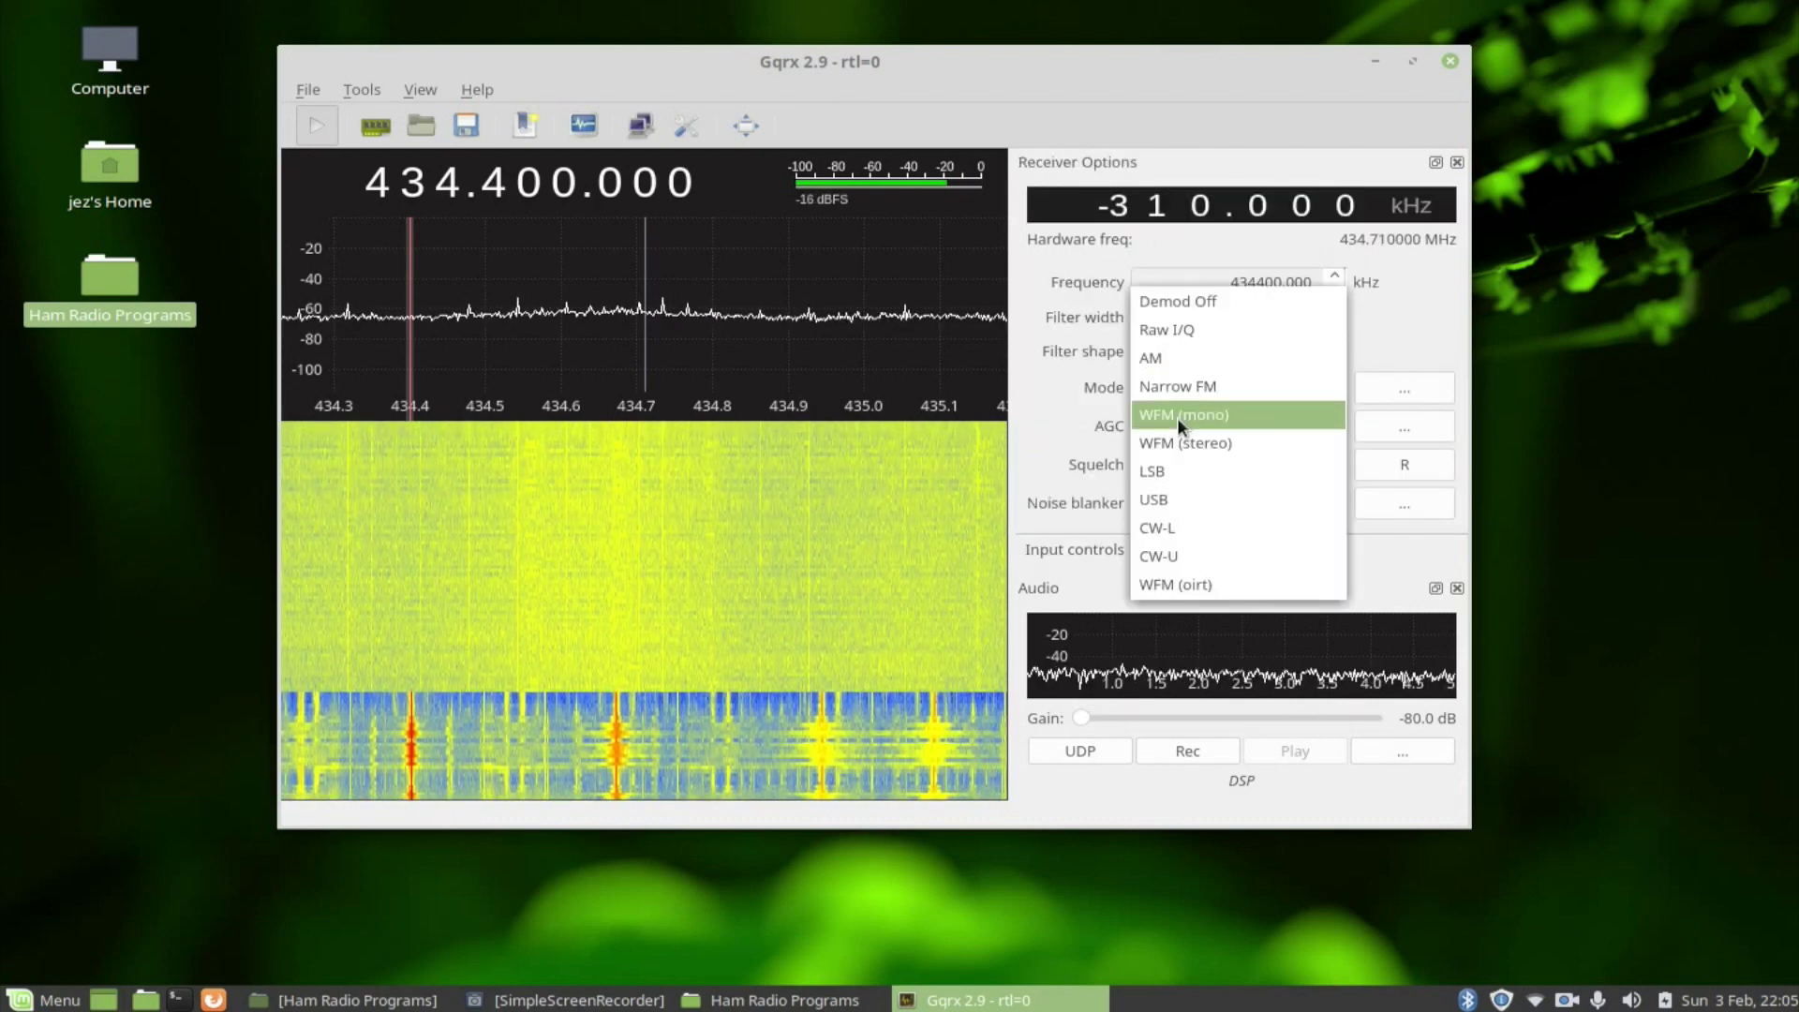
click(1177, 418)
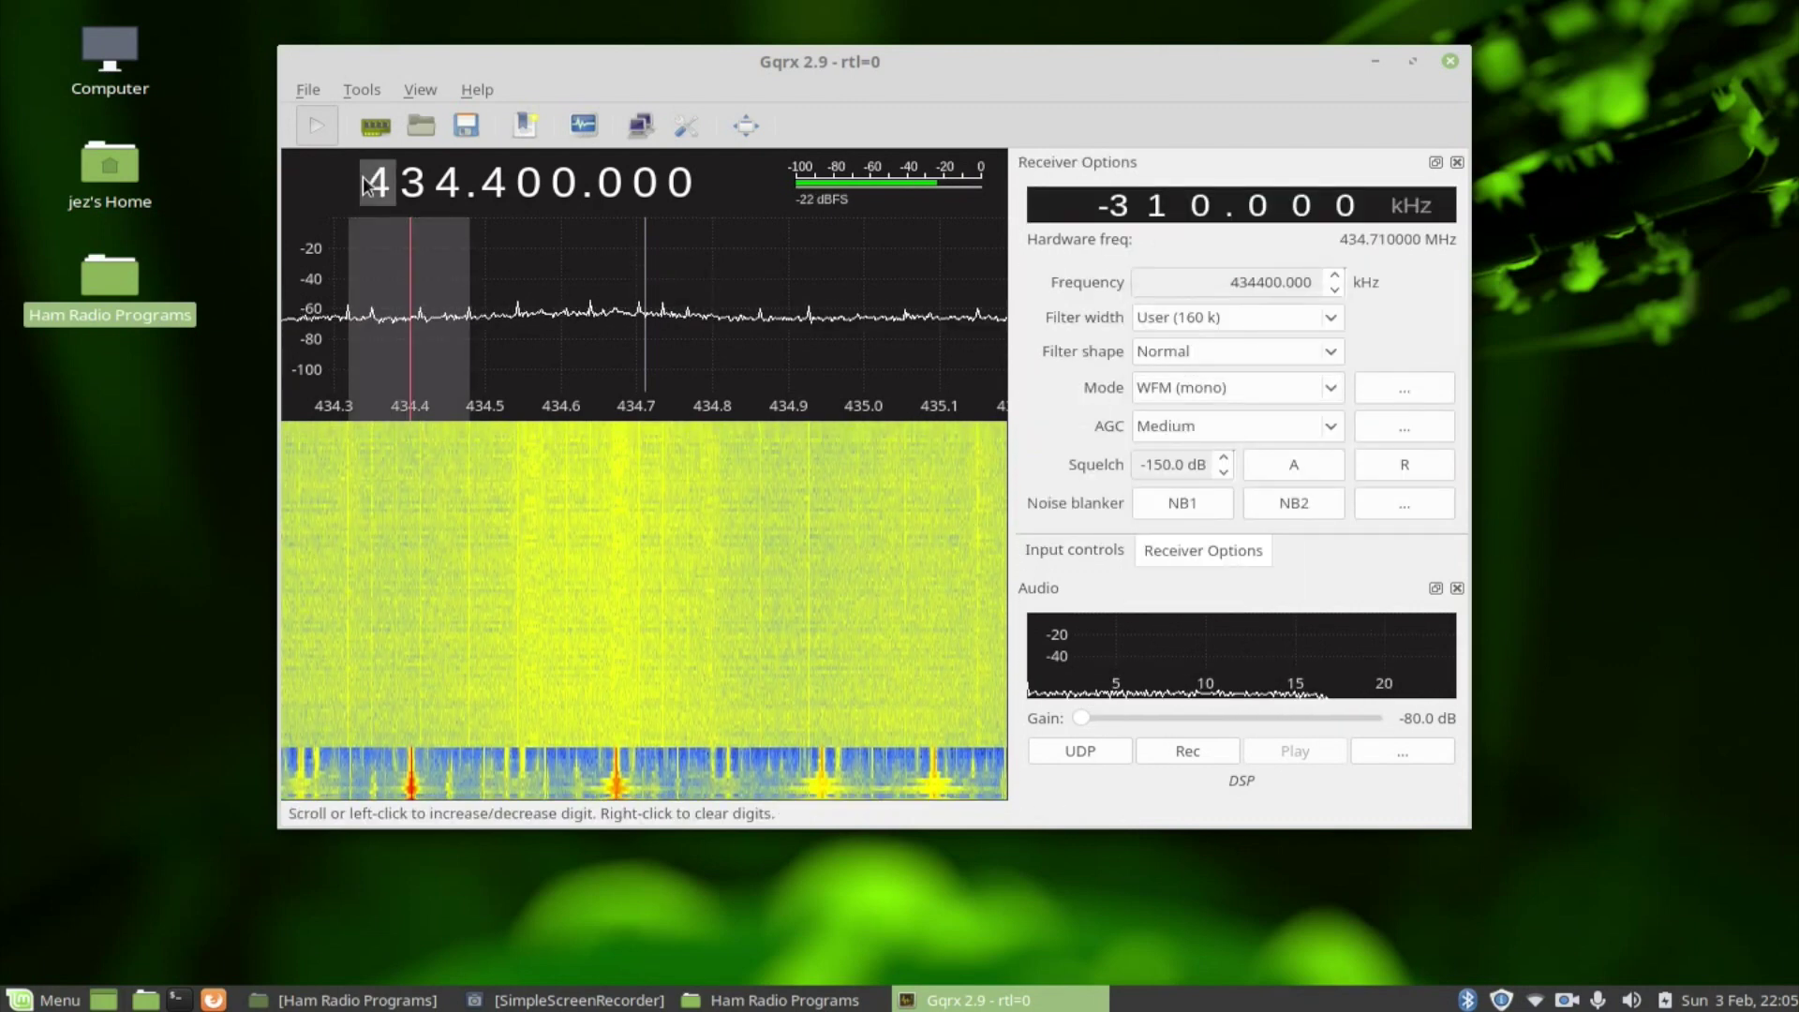
scroll(375, 183, down, 3)
scroll(413, 183, down, 3)
scroll(448, 183, up, 1)
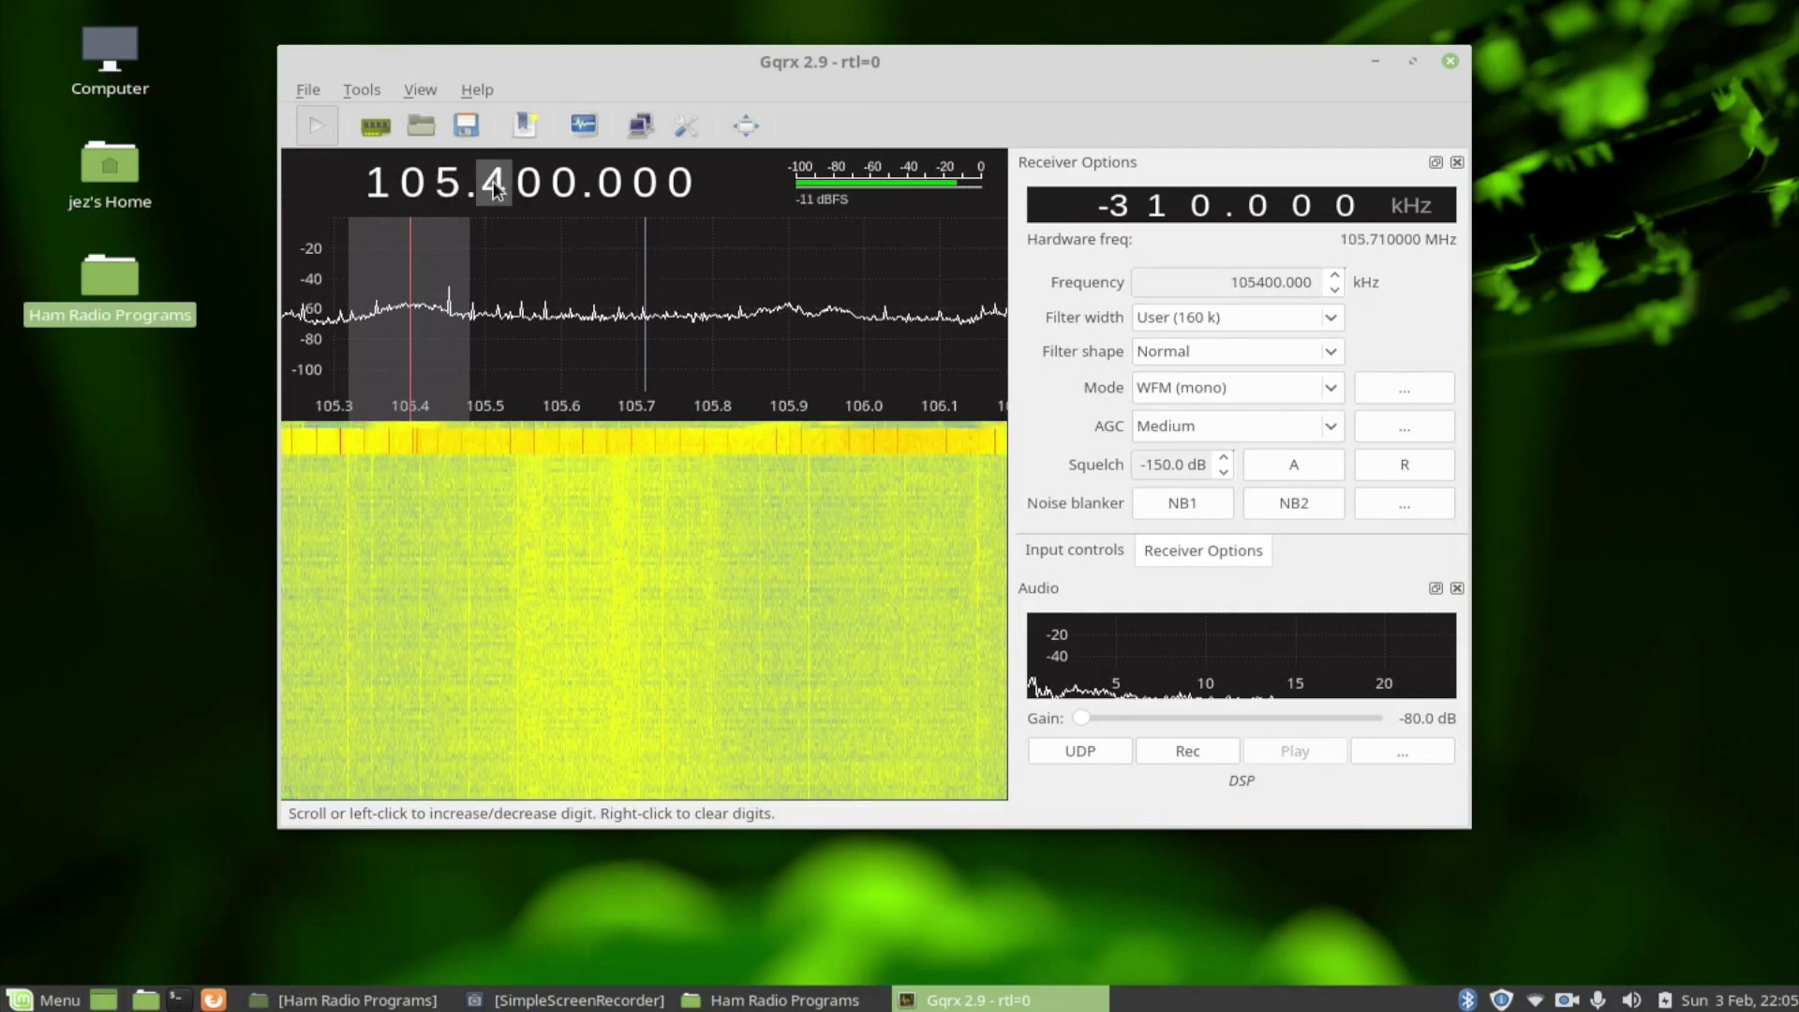
scroll(495, 183, up, 4)
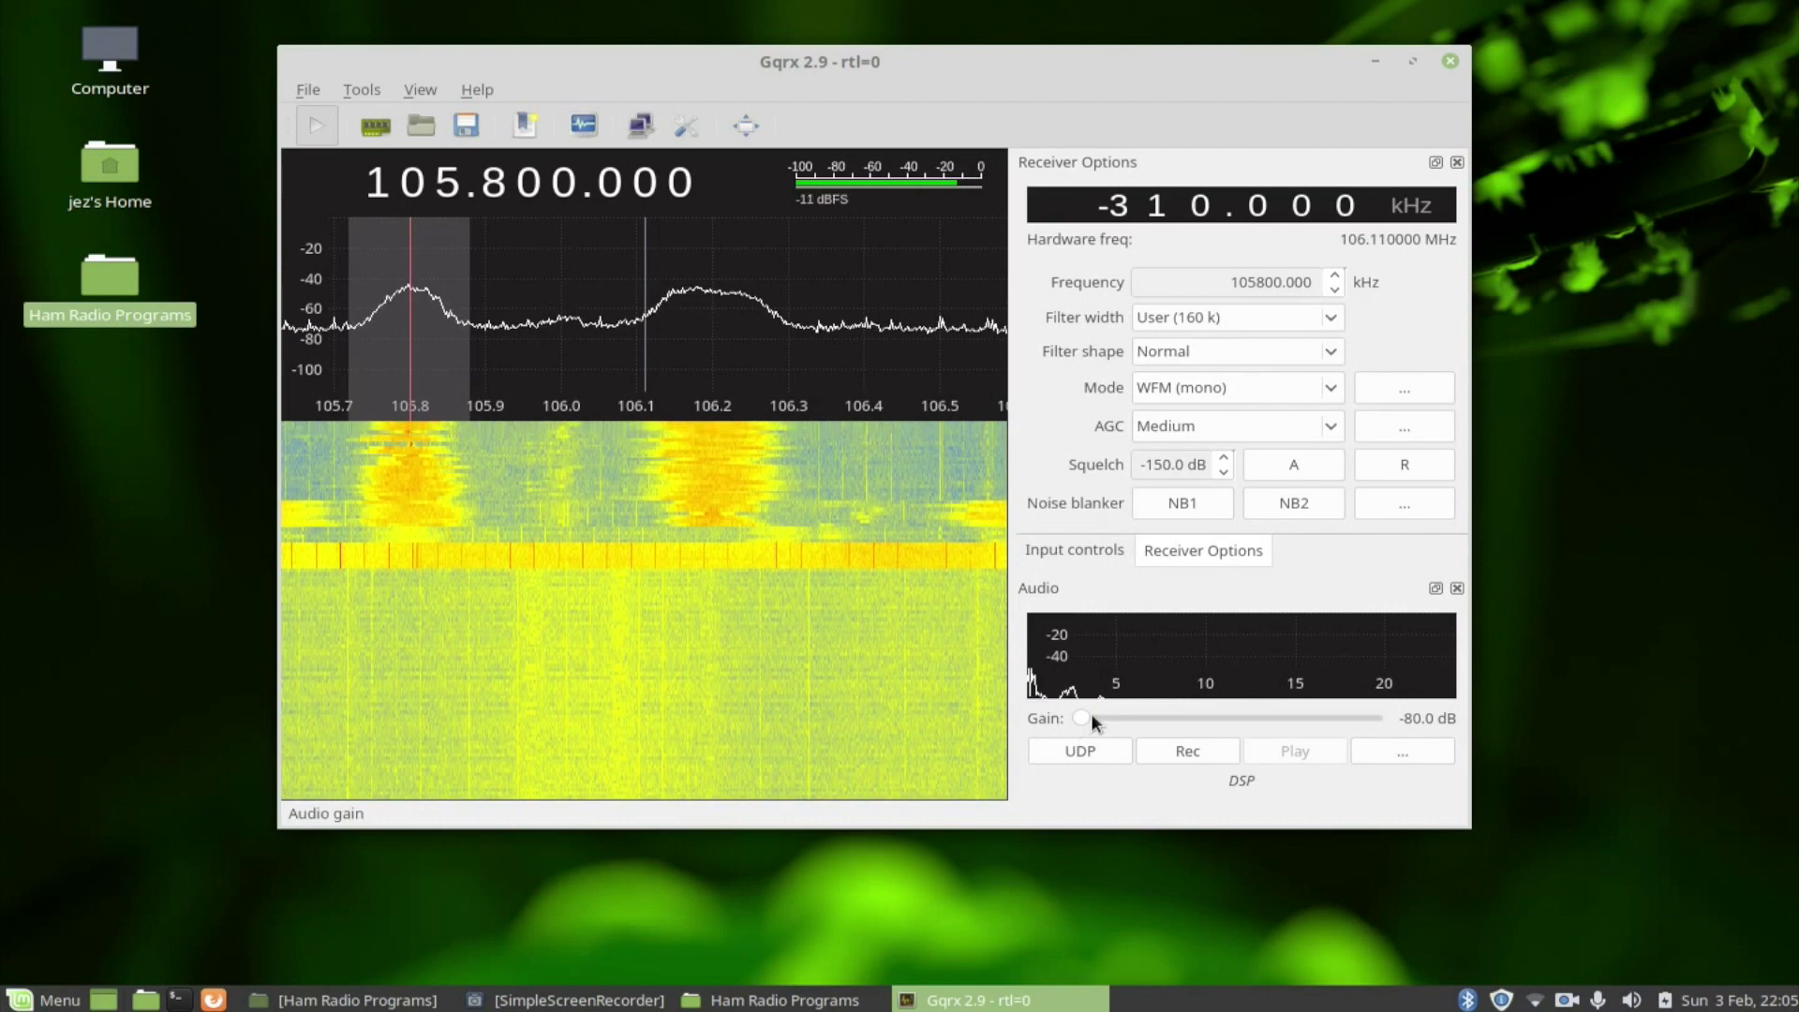
Listen briefly with raised gain, then tune to the broadcast signal at 106.056 MHz.
drag(1090, 712, 1319, 717)
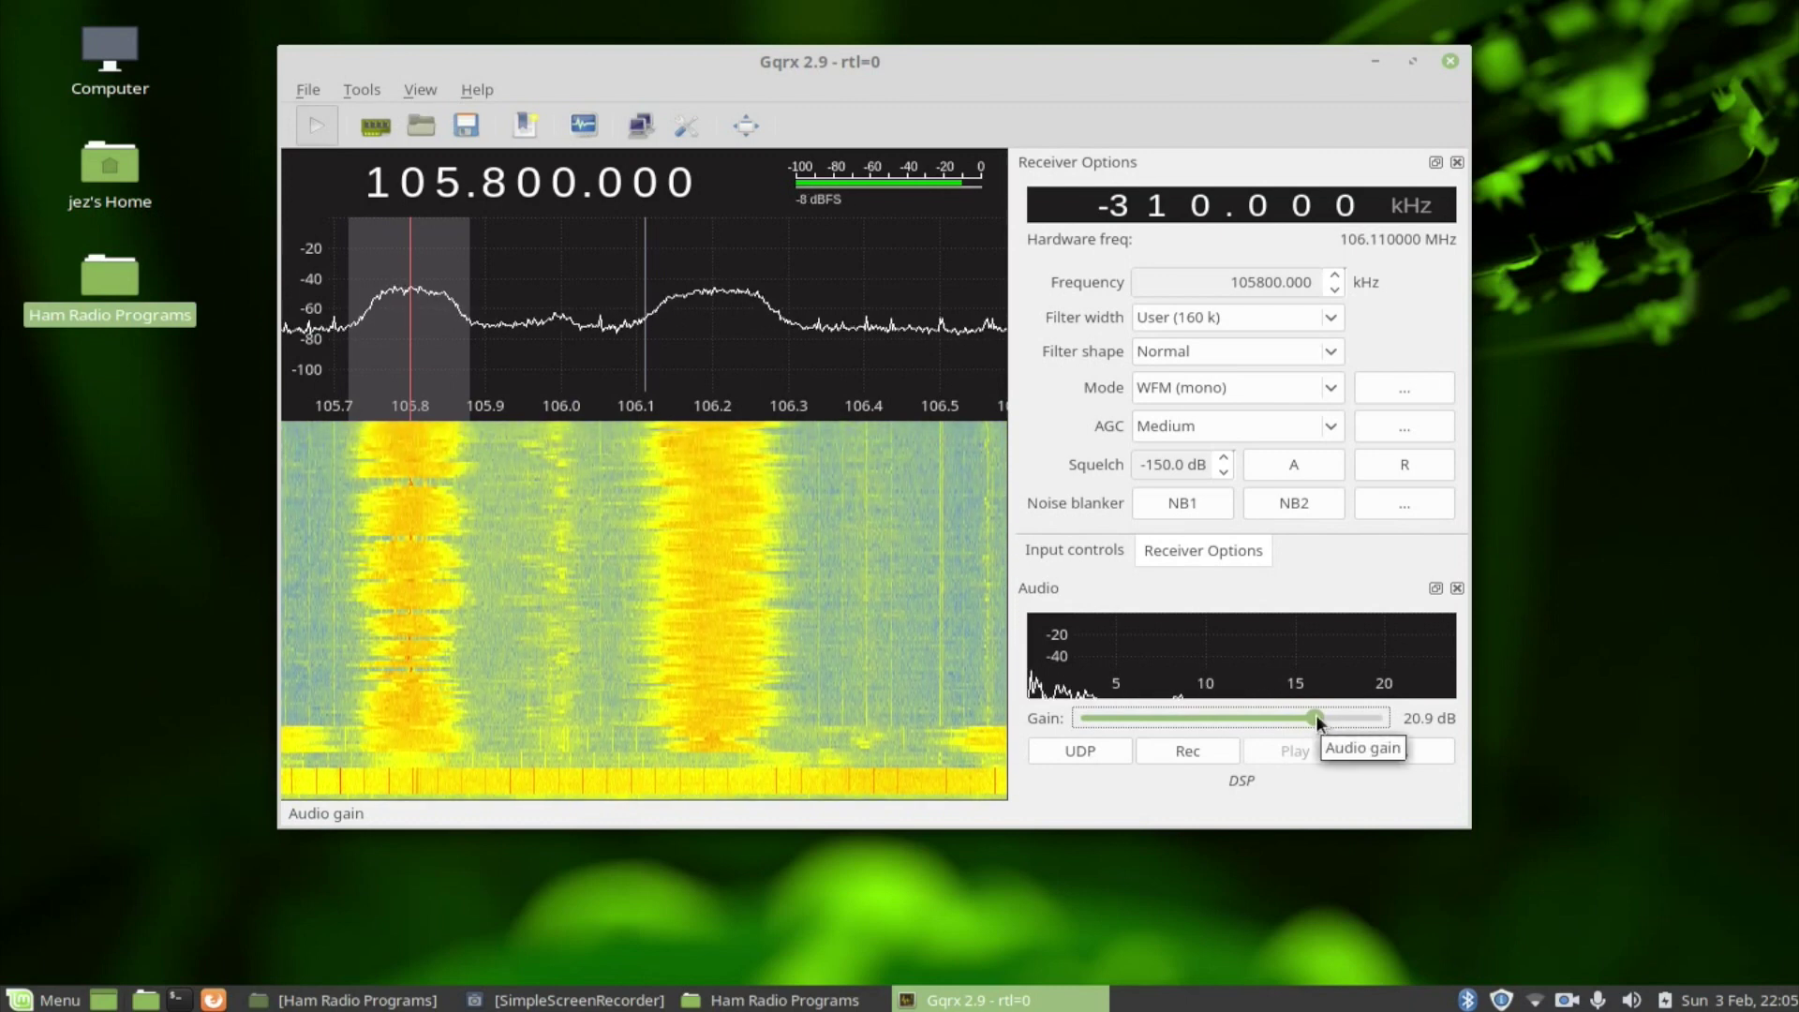
drag(1316, 718, 1037, 699)
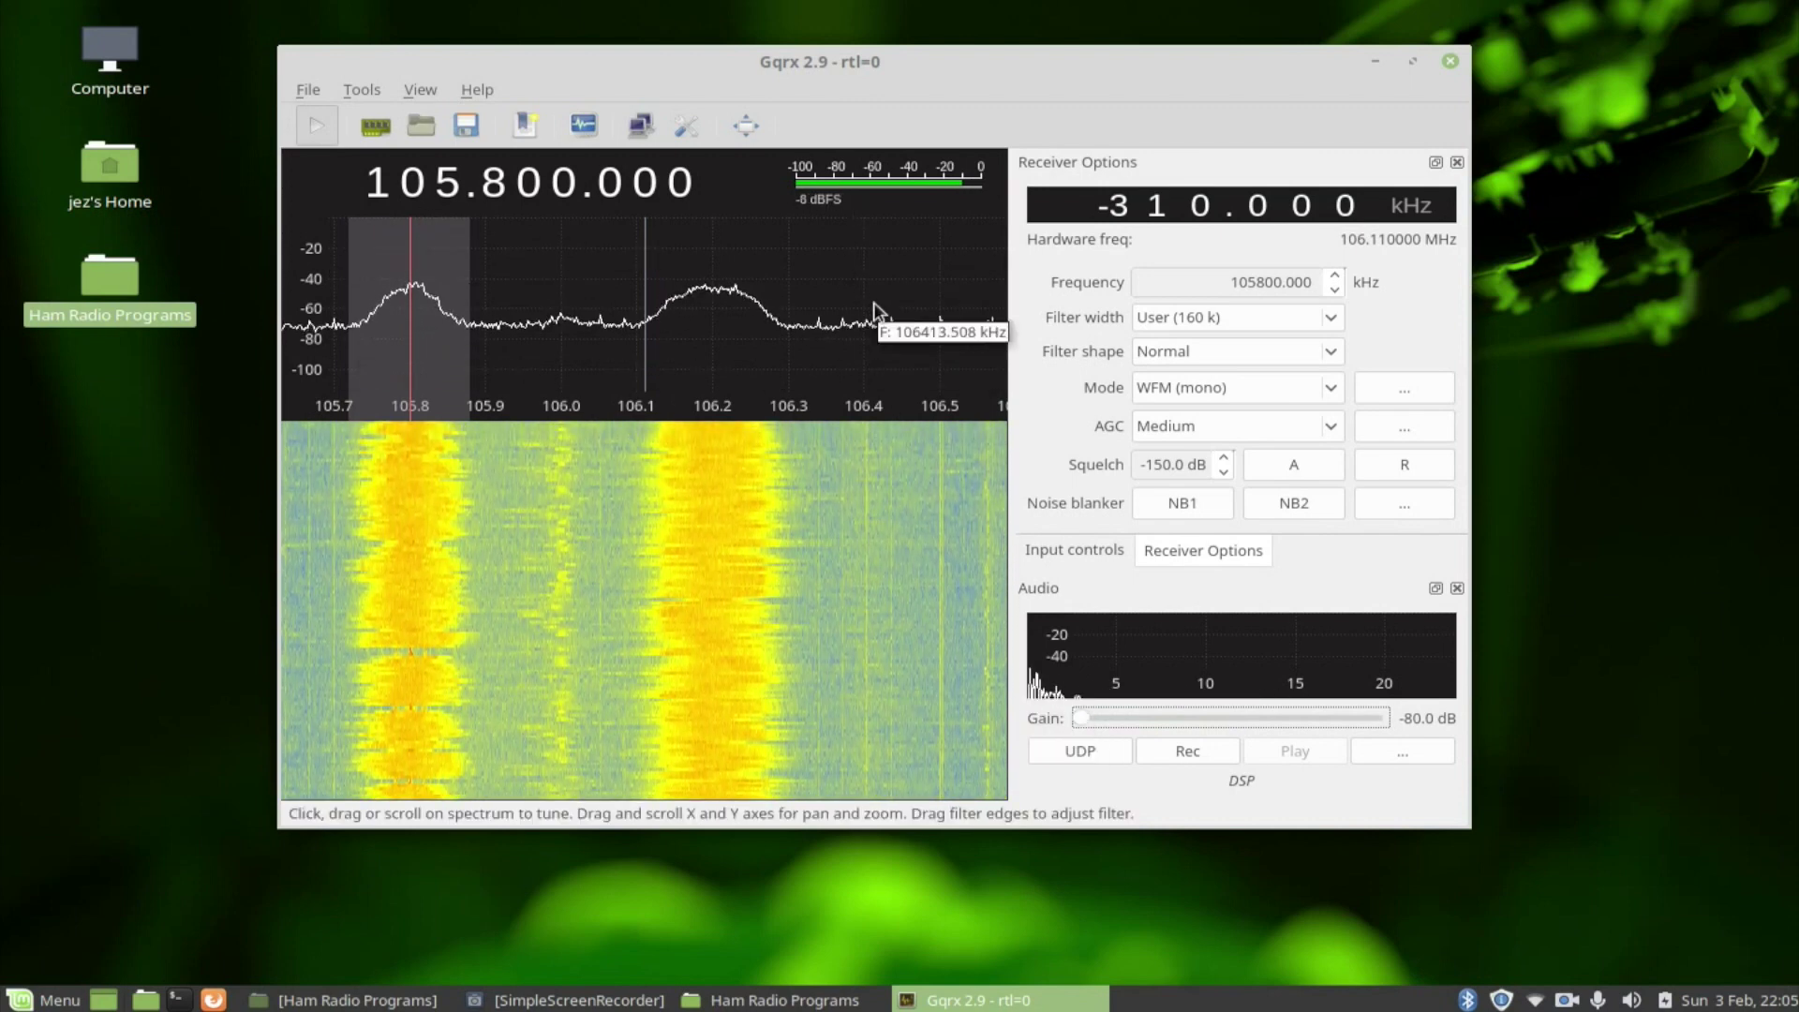
click(942, 323)
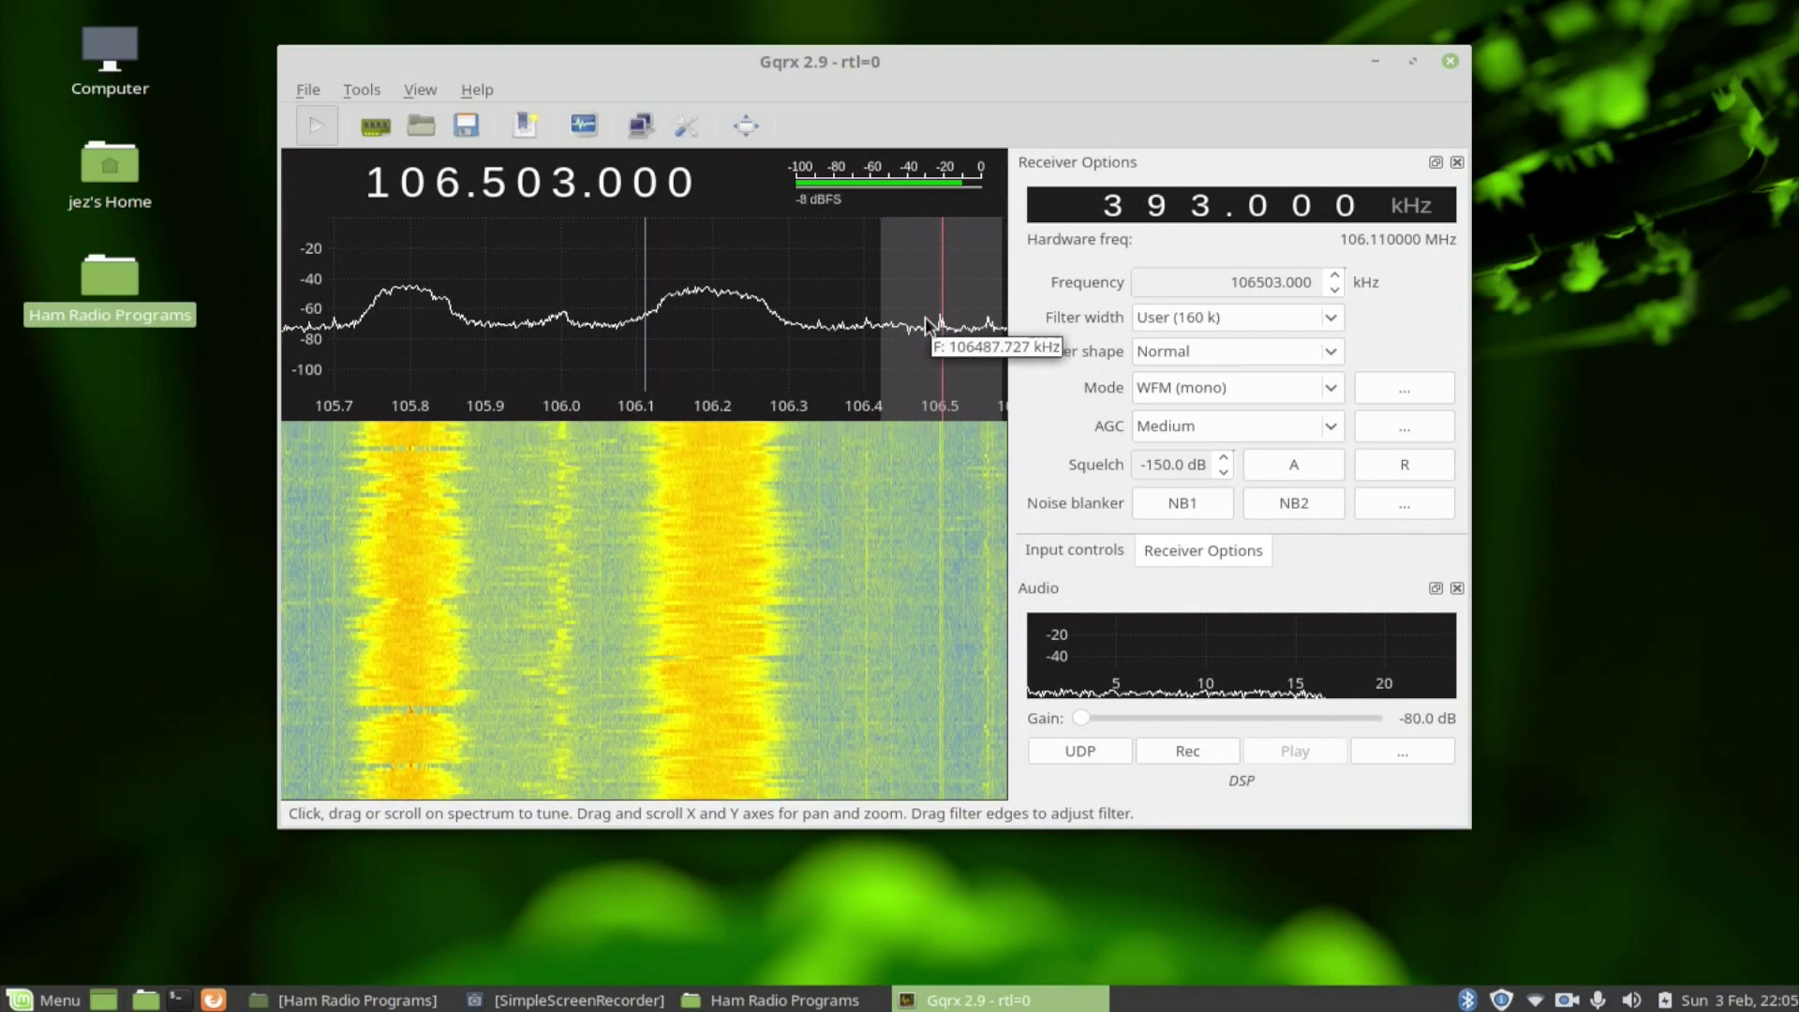
click(604, 319)
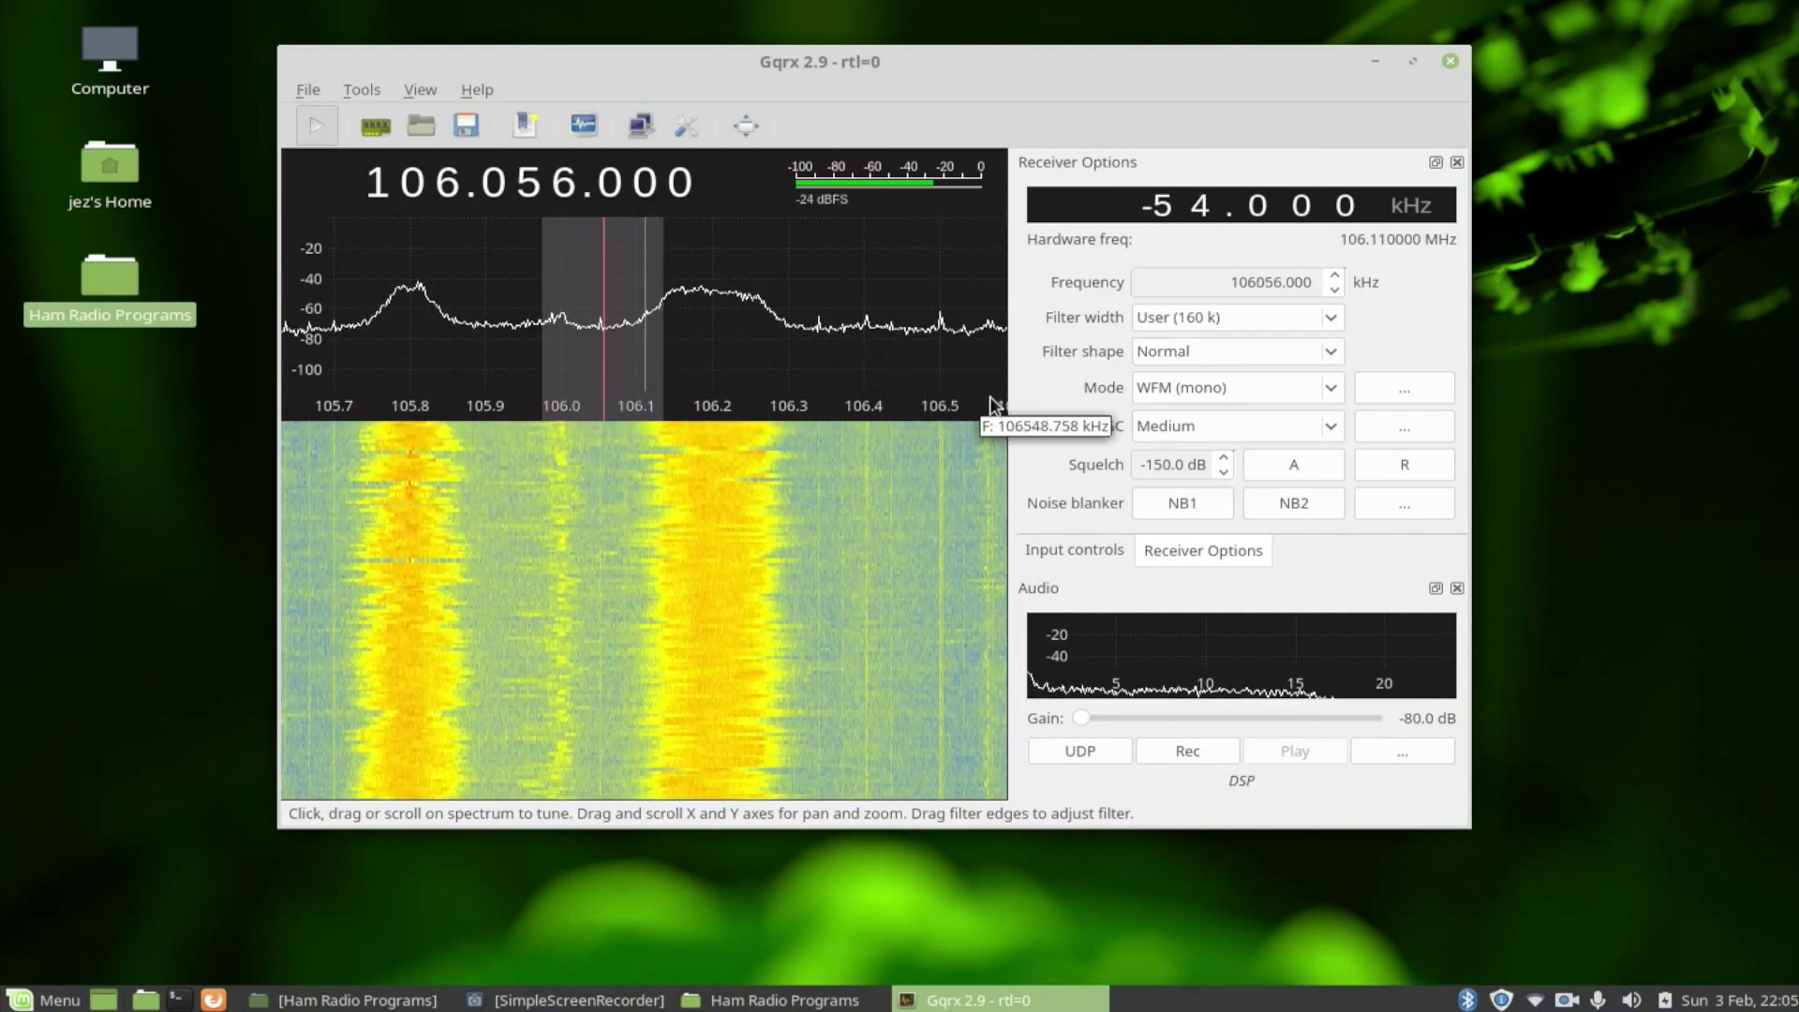
click(1165, 388)
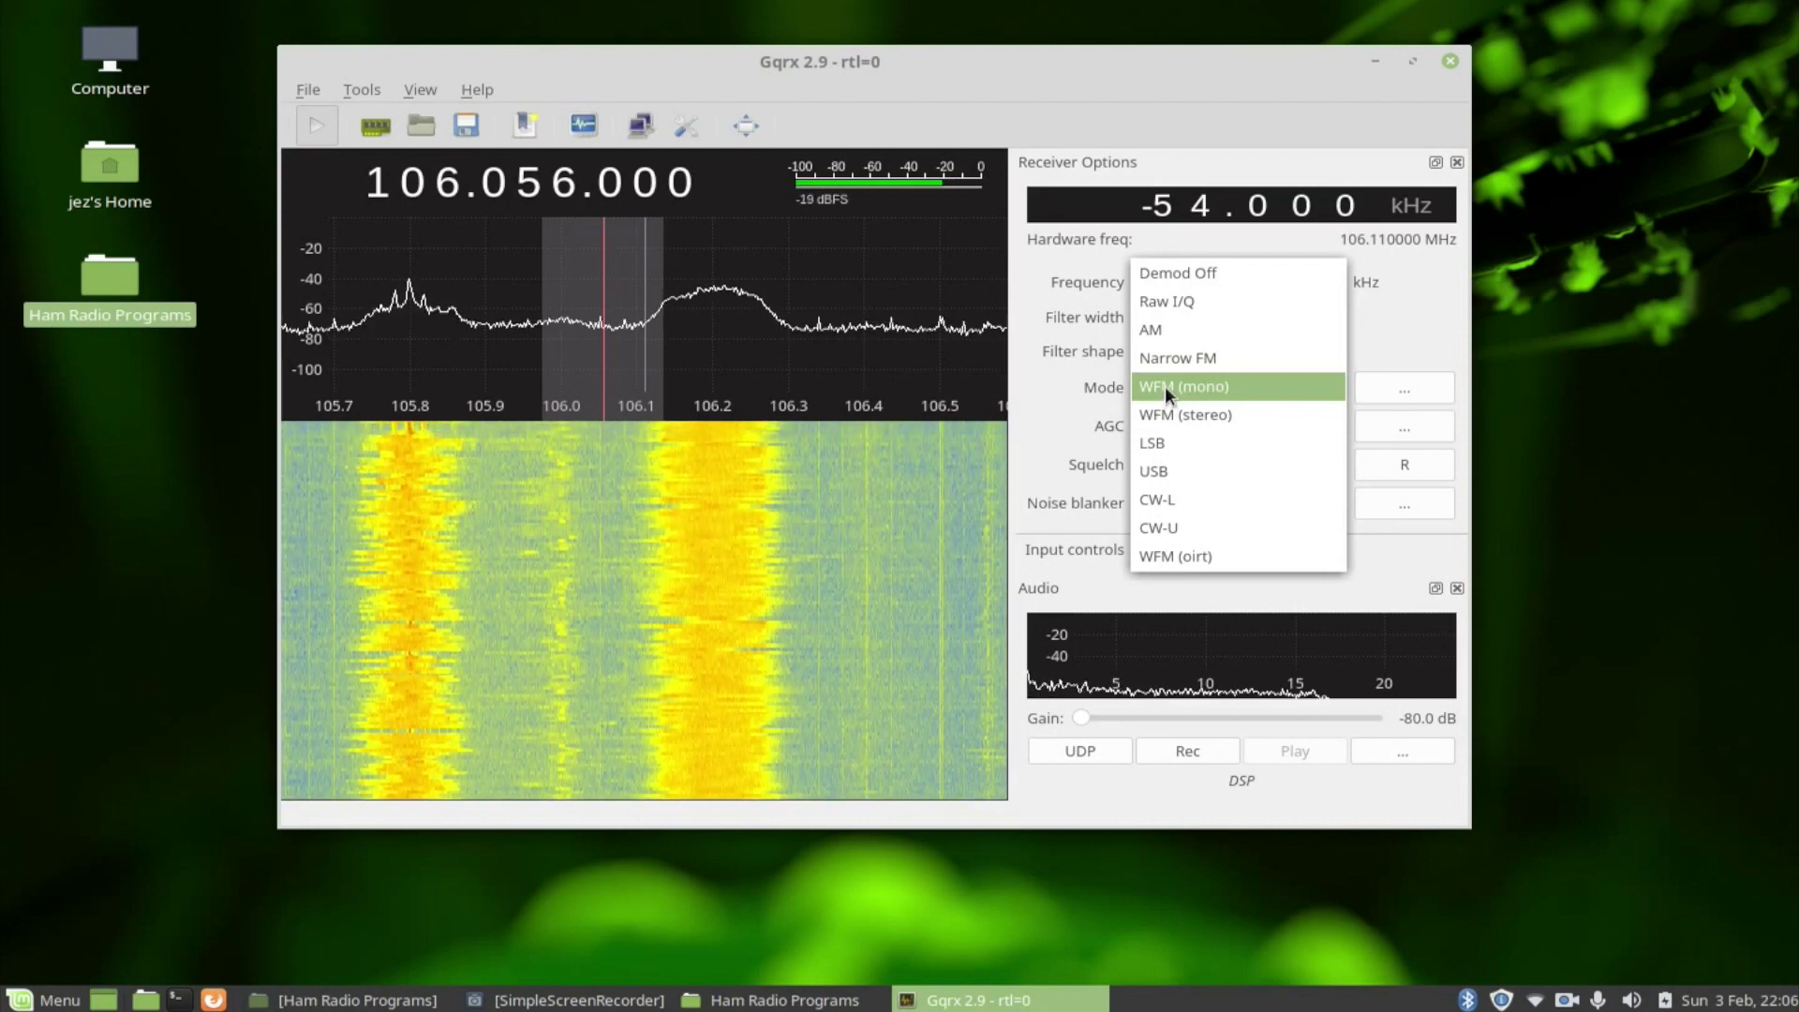
Keep WFM (mono) as the demodulation mode at 106.056 MHz.
click(1165, 386)
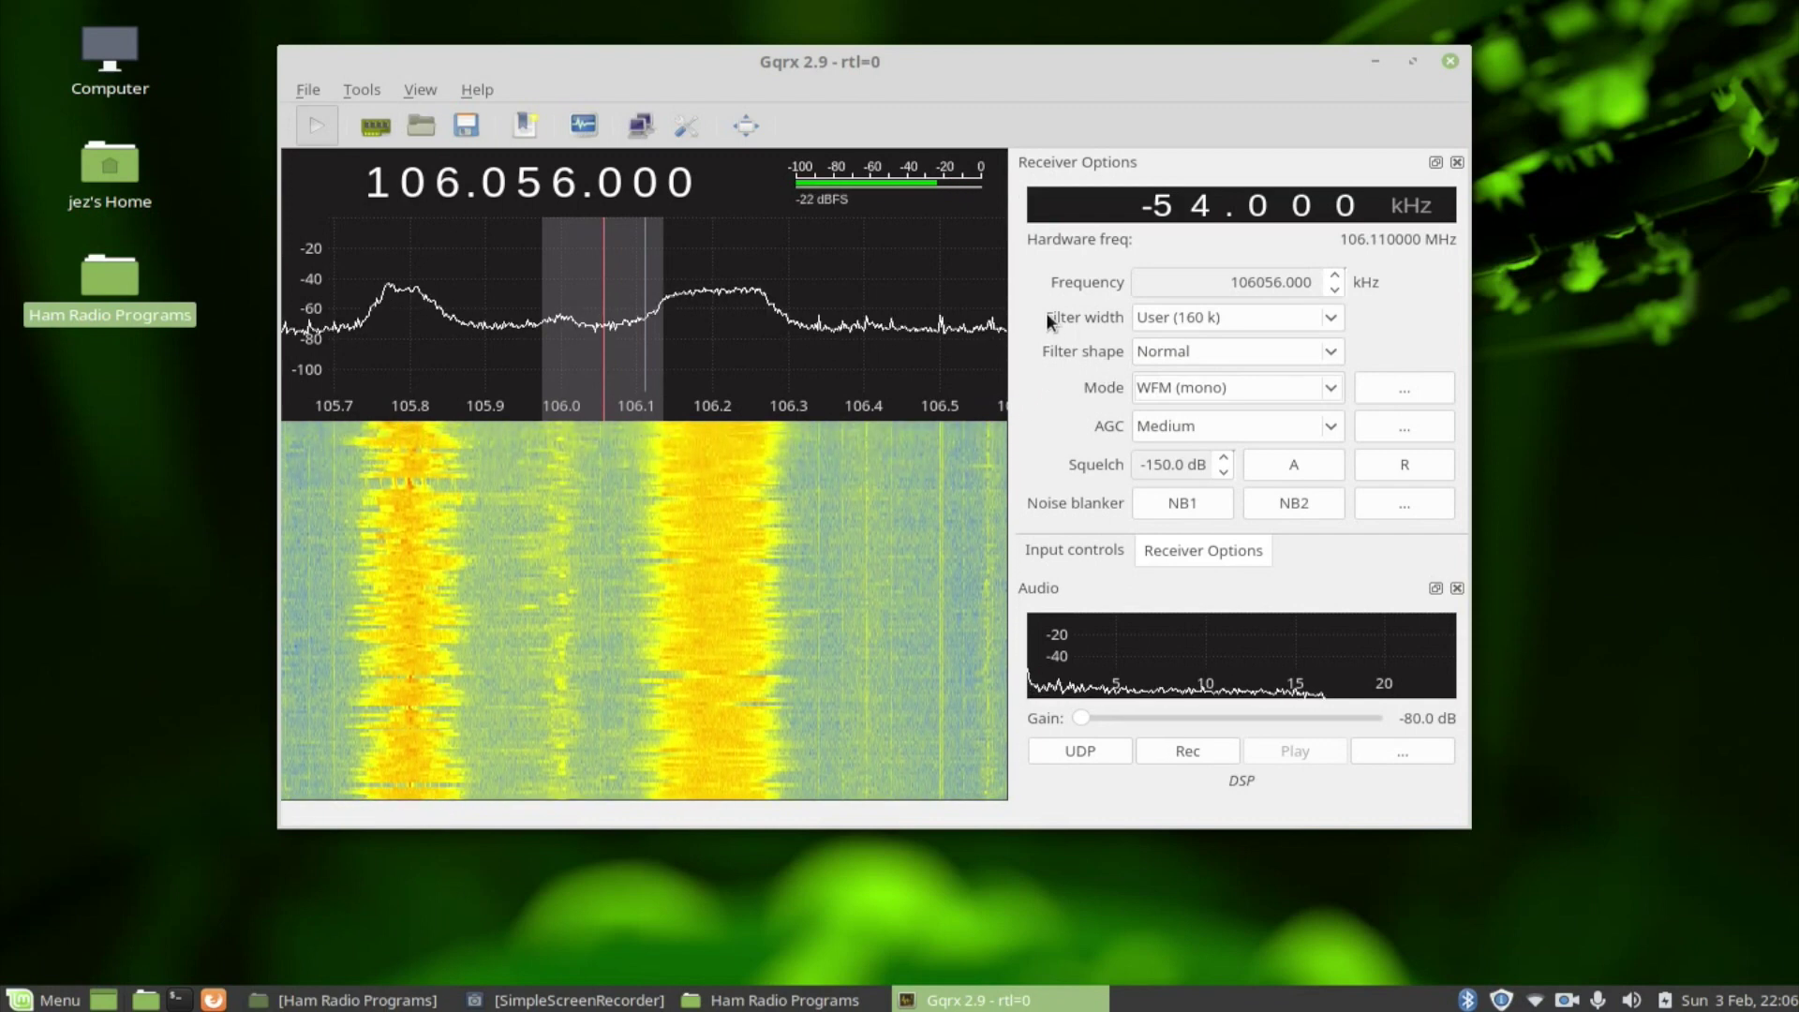